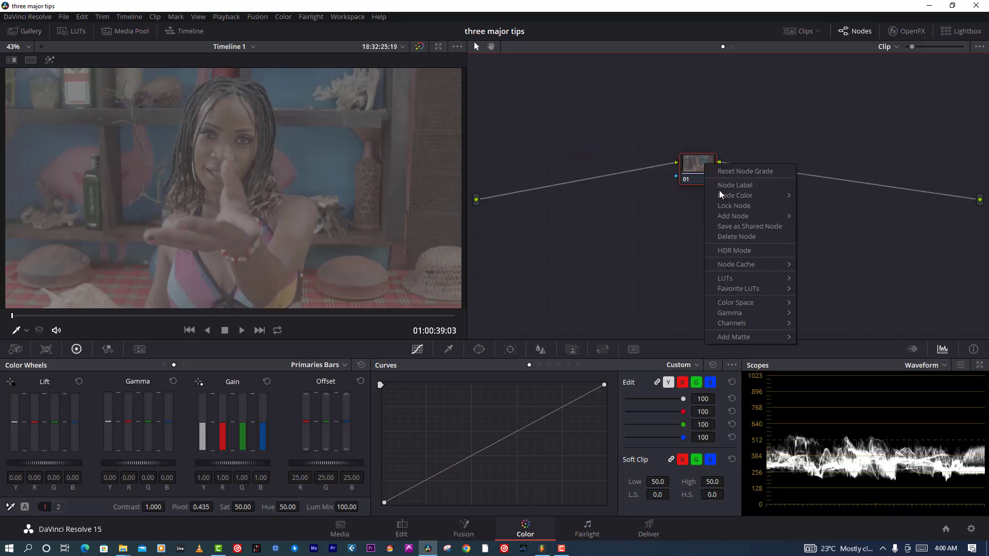
# Label node 01 FPE and add node 02 before it labelled CONTRAST.
pyautogui.click(721, 187)
pyautogui.write('FPE')
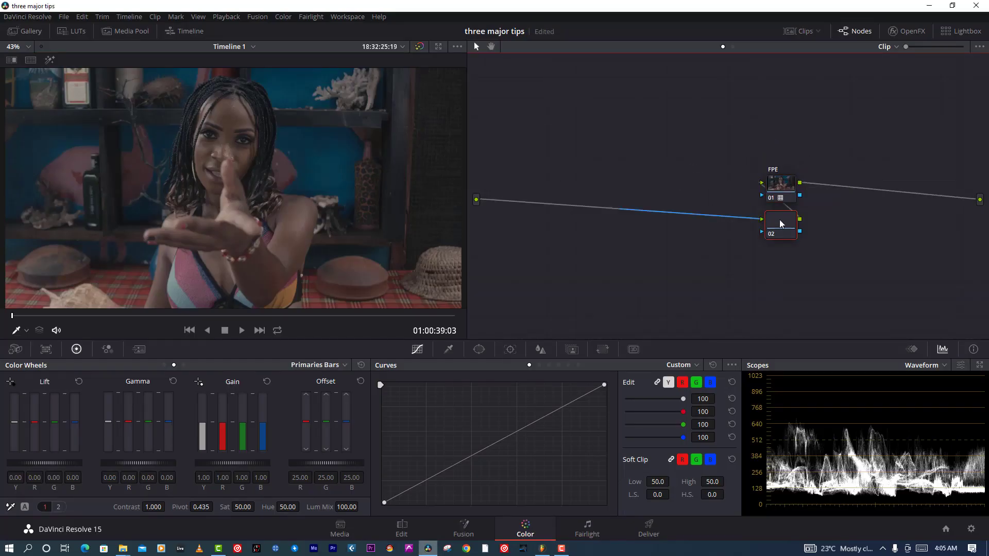
pyautogui.moveTo(781, 224); pyautogui.dragTo(577, 188)
pyautogui.rightClick(578, 191)
pyautogui.click(598, 206)
pyautogui.write('CONS')
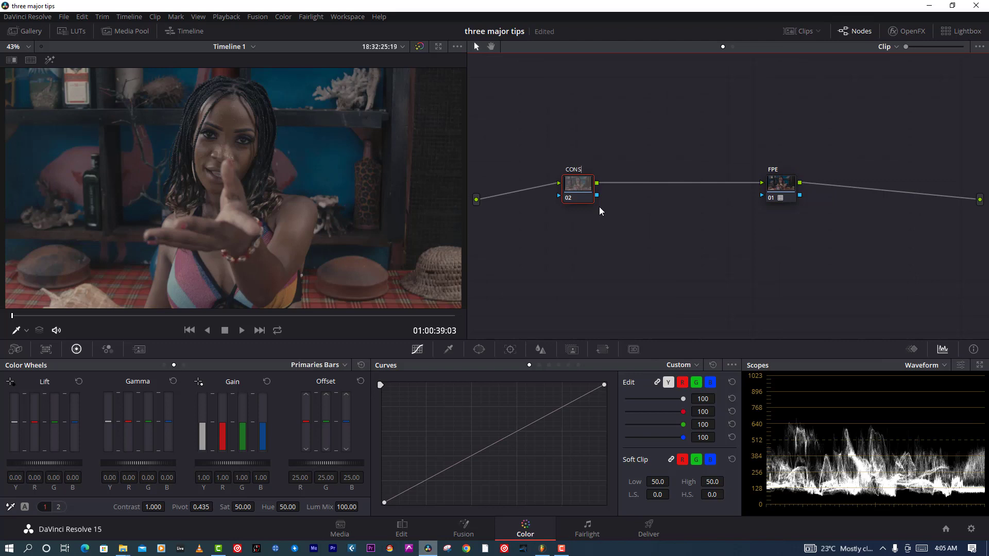
pyautogui.write('AST')
pyautogui.press('Return')
# Add serial node 03 labelled EXPOSURE and raise its Gamma and Gain wheels.
pyautogui.hotkey('alt', 's')
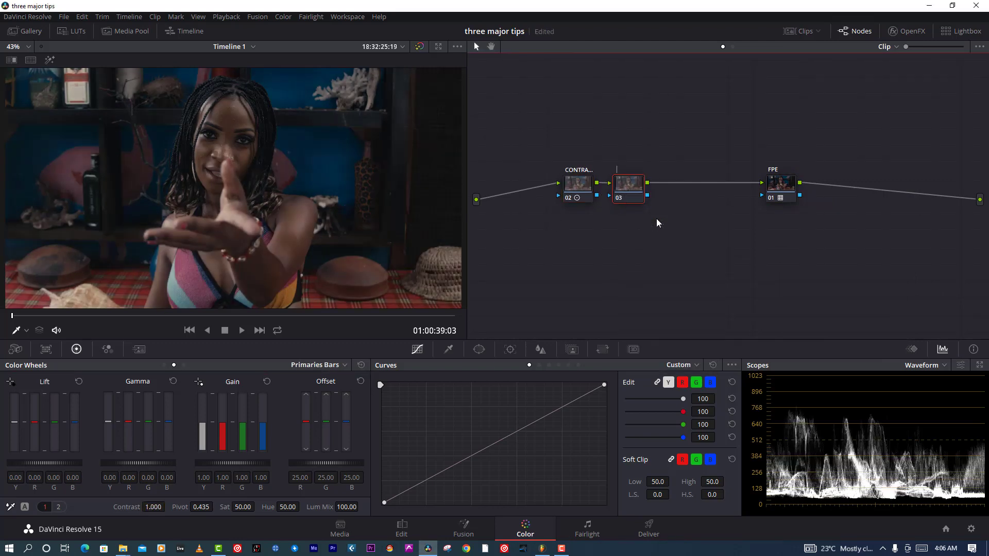
pyautogui.write('EXPOSURE')
pyautogui.press('Return')
pyautogui.click(164, 365)
pyautogui.moveTo(138, 466); pyautogui.dragTo(145, 466)
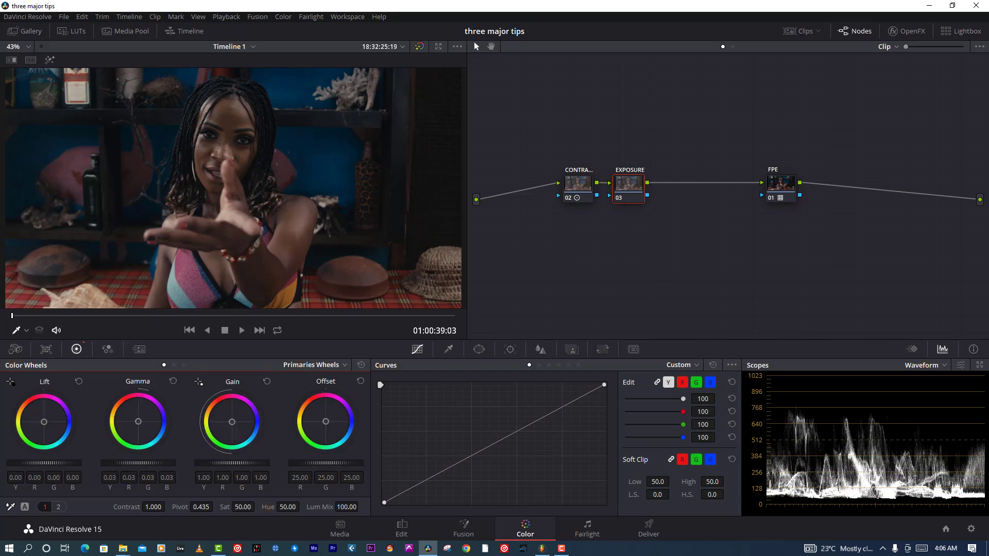
pyautogui.moveTo(218, 463); pyautogui.dragTo(235, 463)
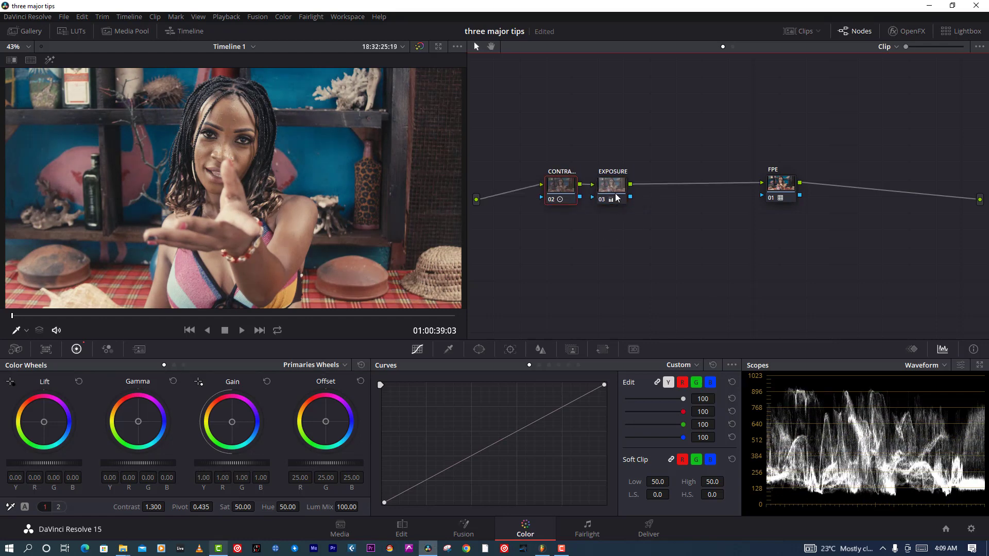
# Select the EXPOSURE node and switch the scope to Vectorscope.
pyautogui.click(616, 197)
pyautogui.click(925, 370)
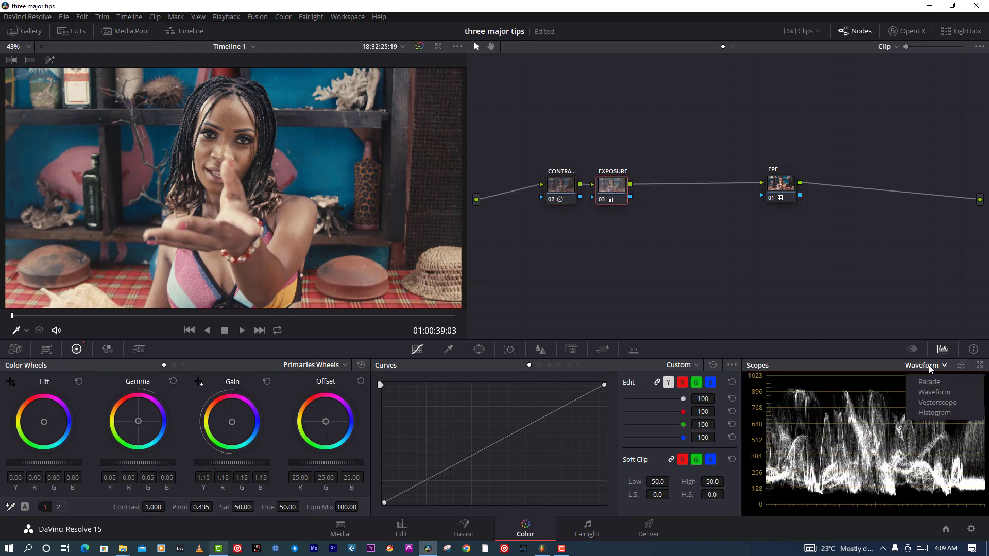
pyautogui.click(929, 402)
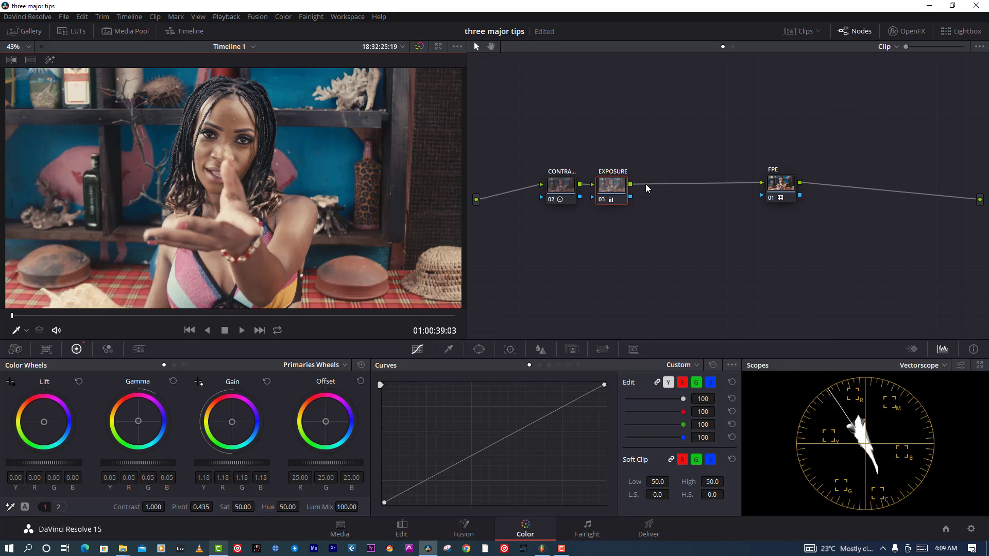
# Add serial node 04 labelled SATURATION and raise its Sat to 100.
pyautogui.rightClick(669, 197)
pyautogui.click(692, 216)
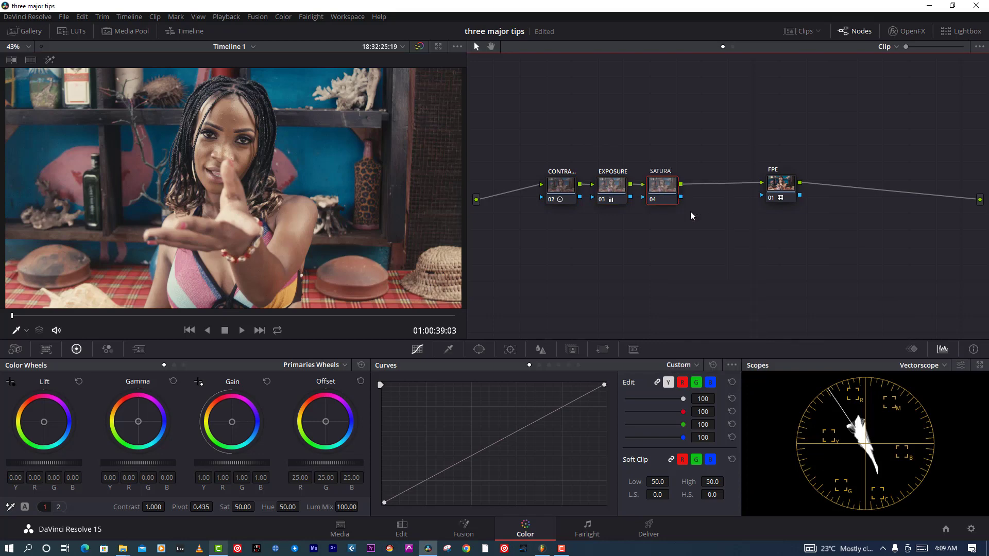
pyautogui.press('Return')
pyautogui.hotkey('ctrl', 's')
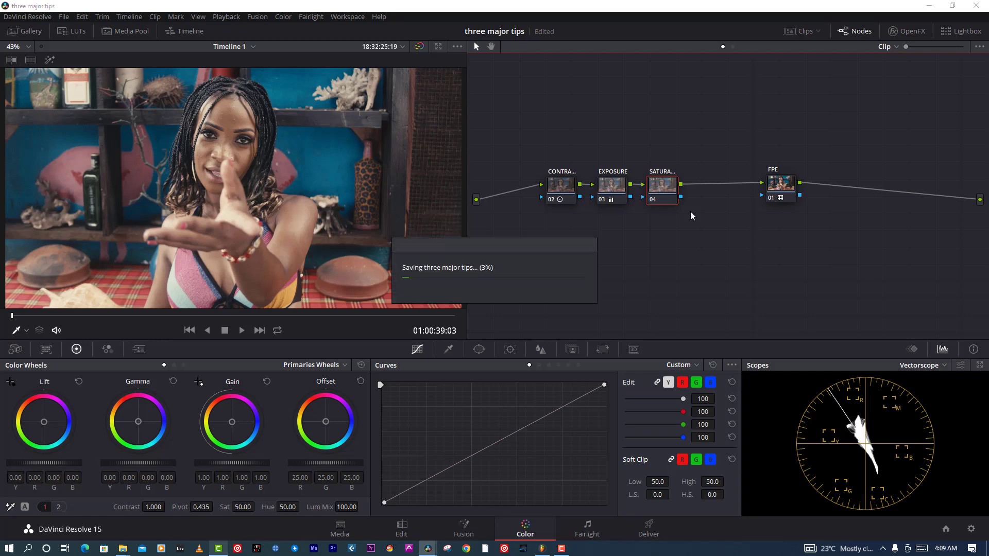
pyautogui.moveTo(240, 507); pyautogui.dragTo(258, 507)
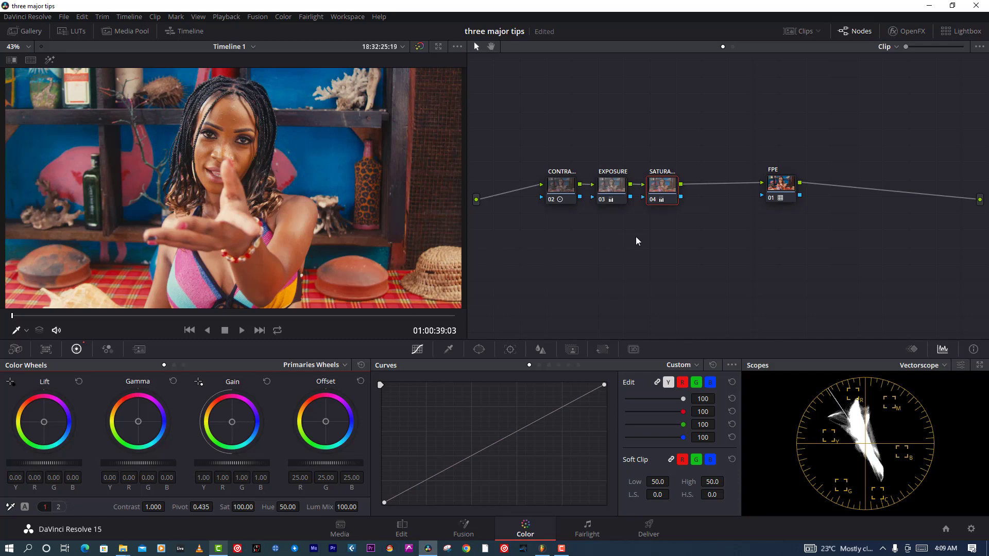
# Add node 05 after the SATURATION node, checking the image in the enlarged viewer.
pyautogui.hotkey('alt', 'f')
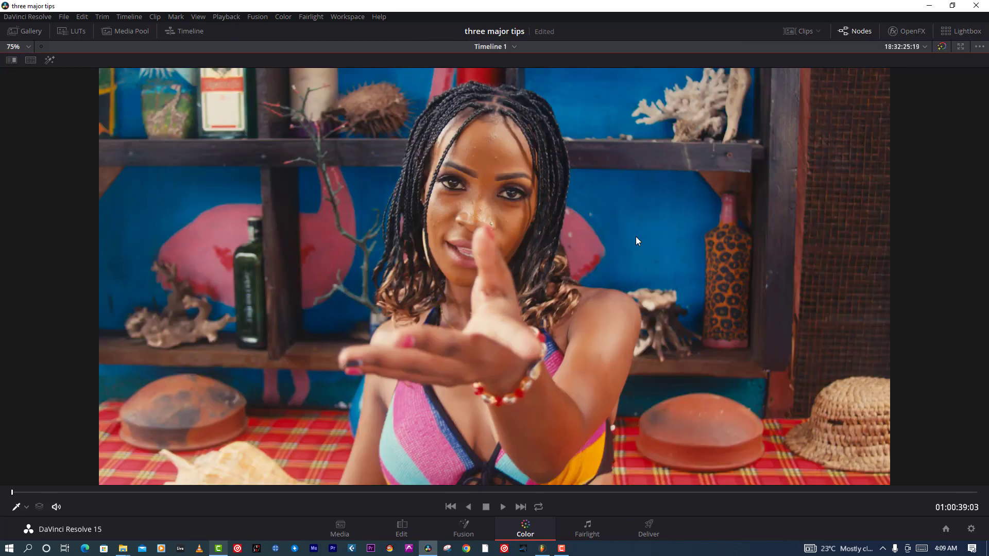
pyautogui.hotkey('alt', 'f')
pyautogui.hotkey('ctrl', 's')
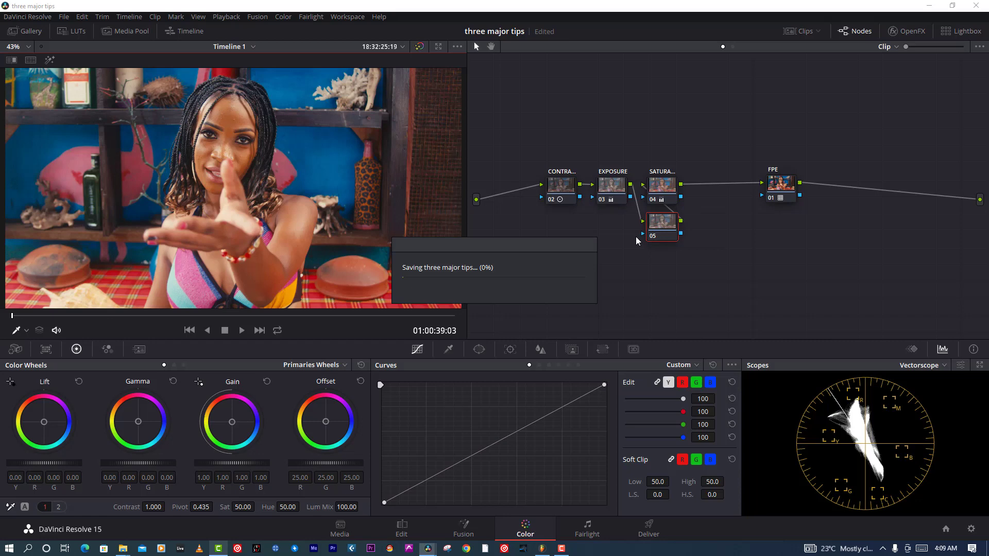
pyautogui.hotkey('alt', 'f')
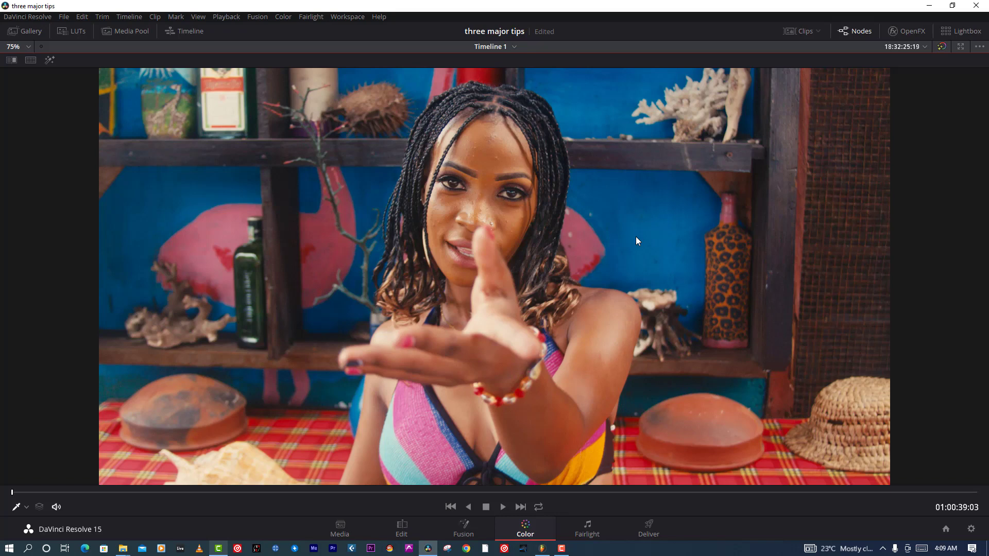
# Apply the Color Balance DCTL to node 05.
pyautogui.hotkey('alt', 'f')
pyautogui.hotkey('ctrl', 's')
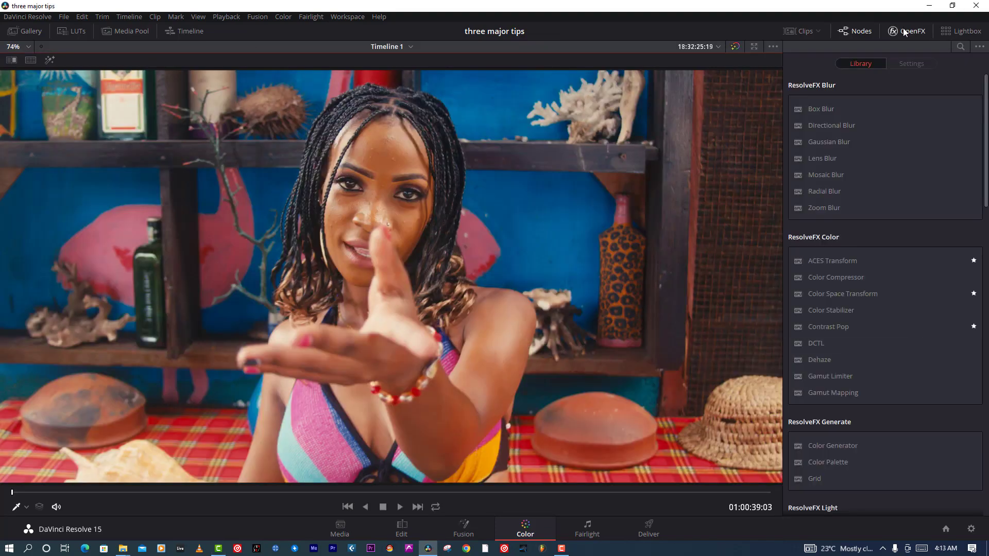
pyautogui.hotkey('alt', 'f')
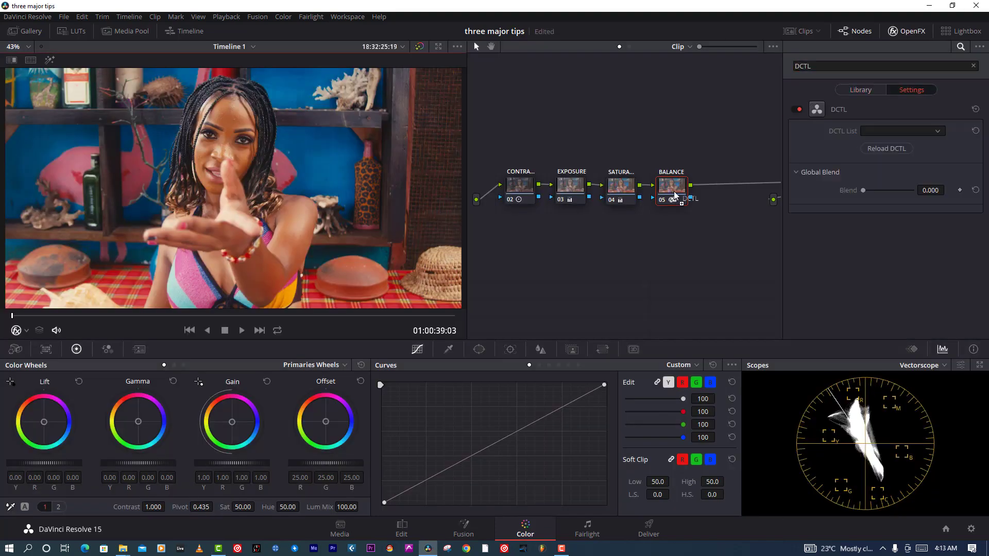
pyautogui.click(897, 131)
pyautogui.click(893, 155)
pyautogui.hotkey('alt', 'f')
# Pull the Cyan Red, Yellow Blue and Low Magenta Green balances slightly negative, comparing on and off.
pyautogui.click(864, 393)
pyautogui.moveTo(885, 184); pyautogui.dragTo(881, 185)
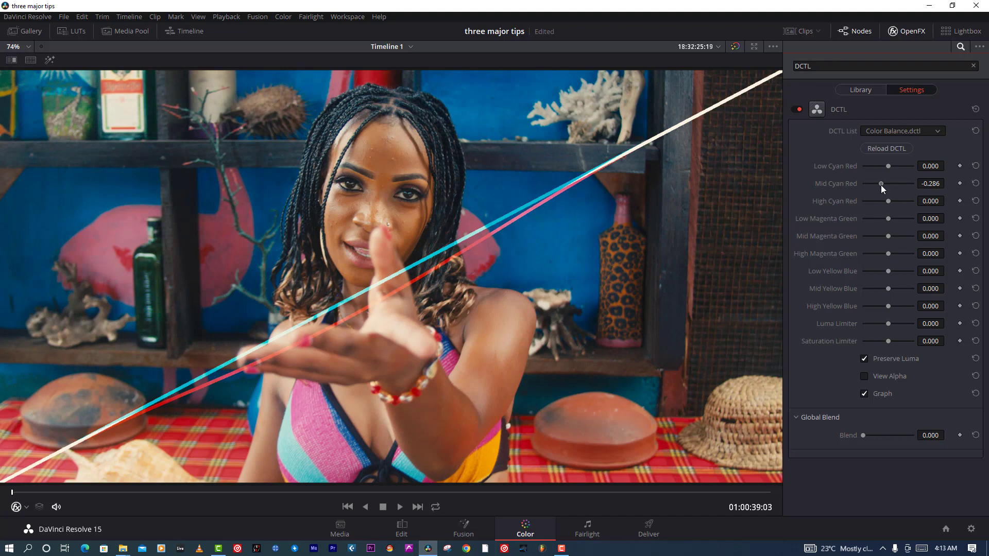
pyautogui.moveTo(888, 289); pyautogui.dragTo(885, 307)
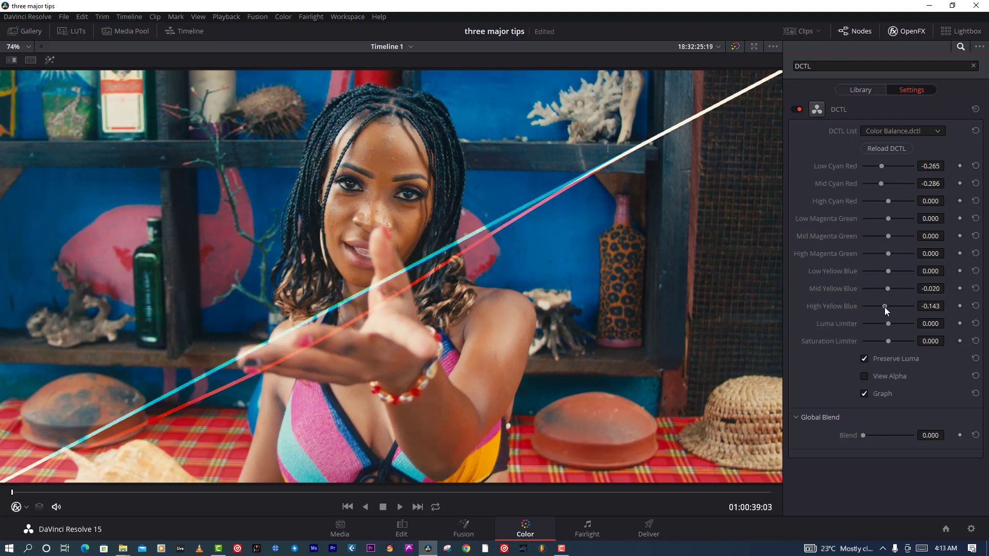
pyautogui.click(799, 109)
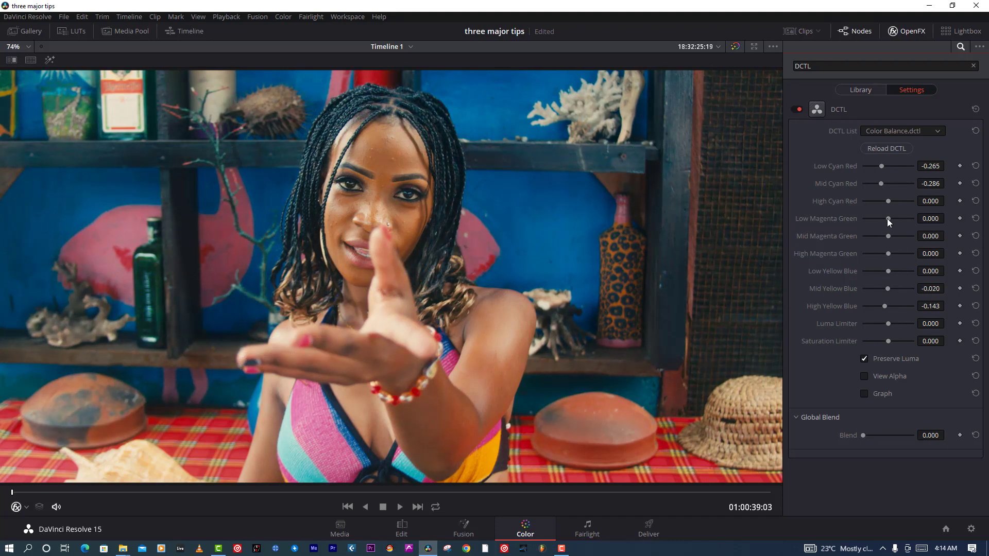
pyautogui.moveTo(887, 219); pyautogui.dragTo(882, 220)
pyautogui.click(794, 109)
pyautogui.click(794, 109)
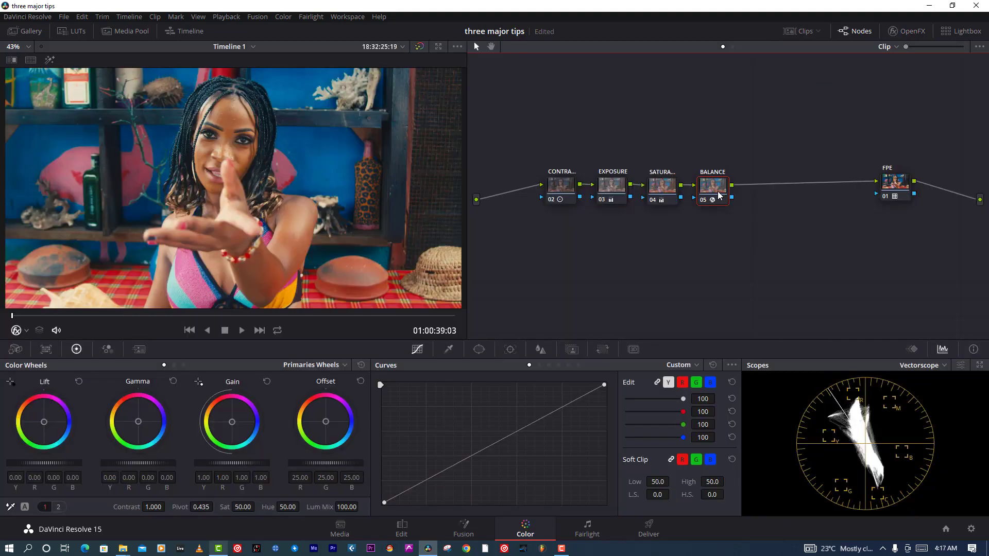
pyautogui.rightClick(720, 195)
# Add serial node 06 after BALANCE labelled HSV.
pyautogui.moveTo(761, 249)
pyautogui.click(850, 245)
pyautogui.rightClick(771, 190)
pyautogui.click(790, 205)
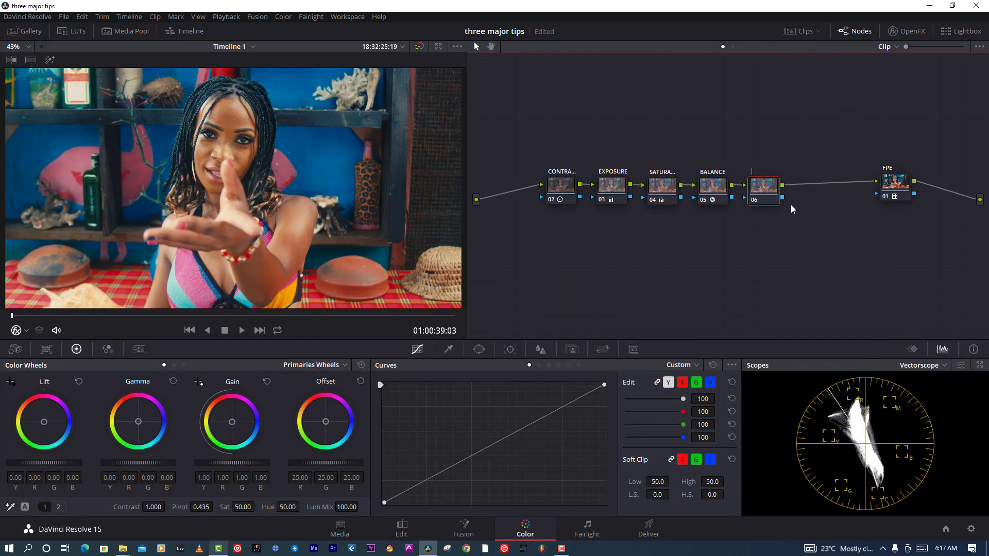
pyautogui.write('HSV')
pyautogui.press('Return')
# Set node 06 to the HSV colour space and choose its channel option.
pyautogui.rightClick(772, 197)
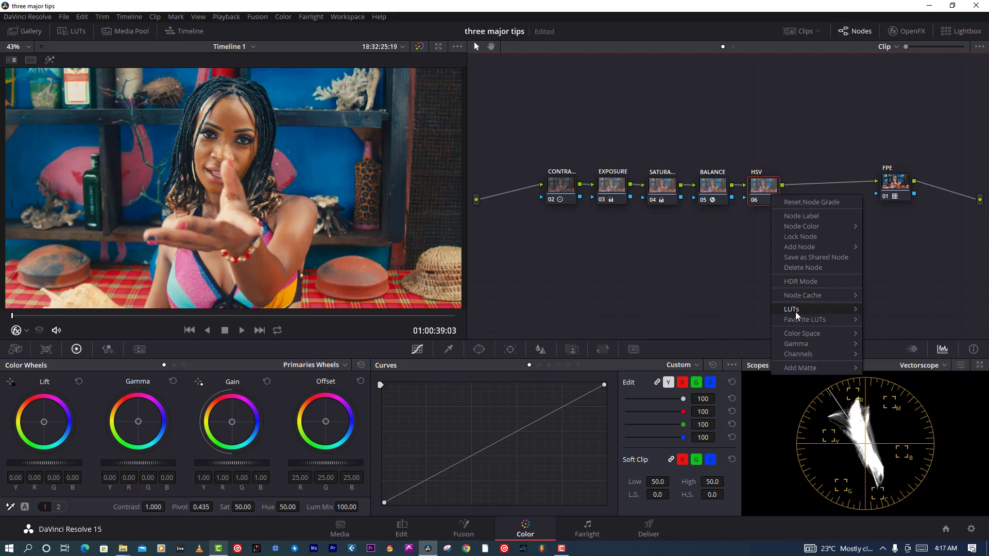
pyautogui.moveTo(802, 334)
pyautogui.click(672, 355)
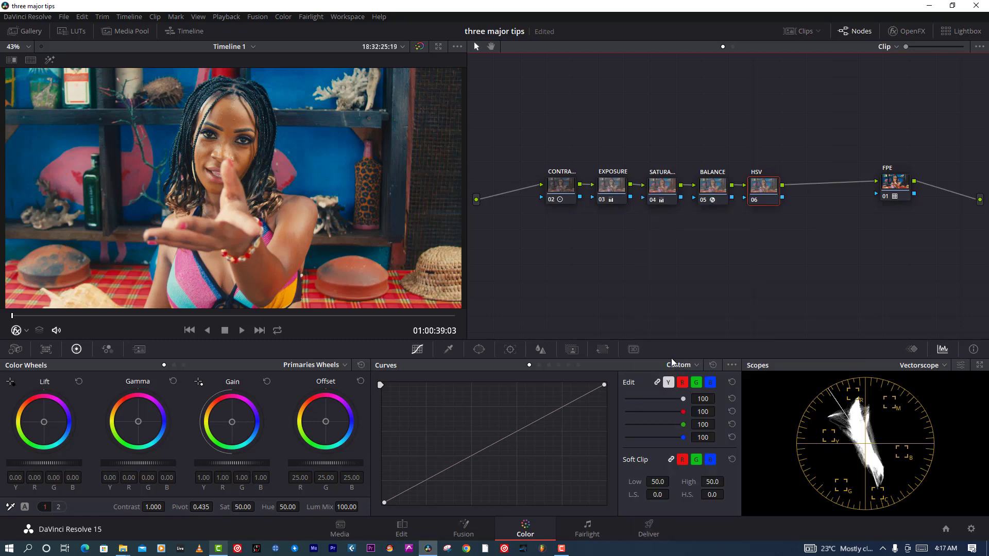
pyautogui.rightClick(762, 200)
pyautogui.click(880, 347)
pyautogui.rightClick(766, 191)
pyautogui.moveTo(790, 346)
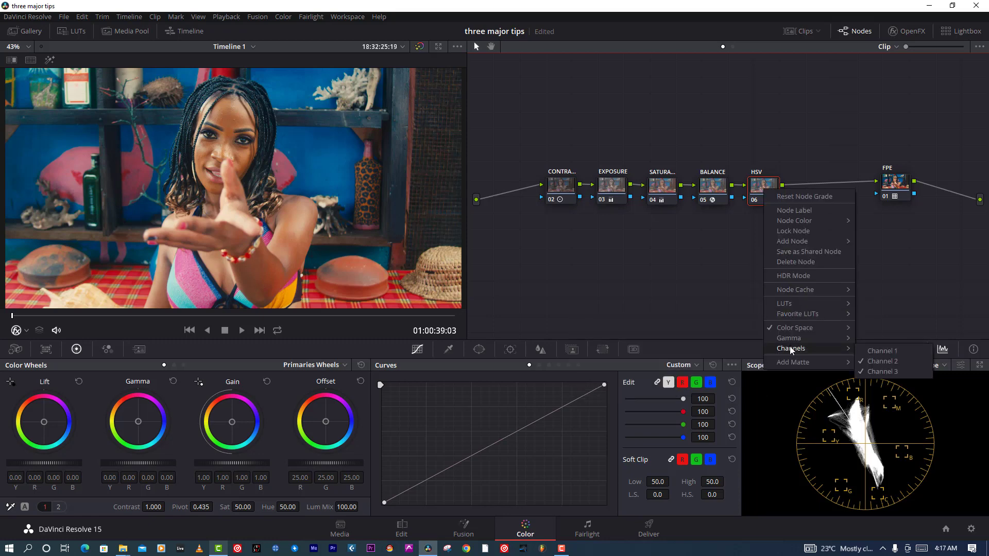
pyautogui.click(897, 371)
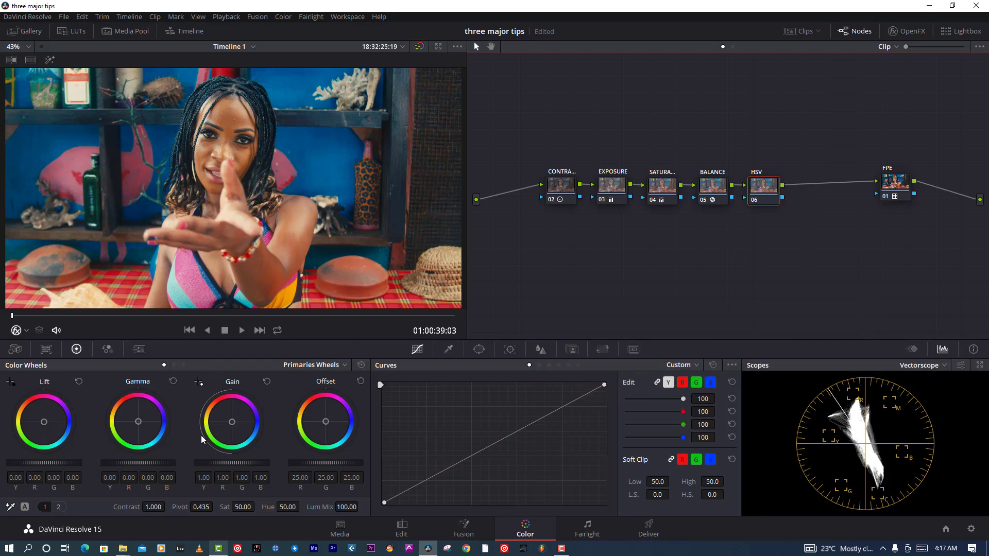
# Raise the HSV node's Gain to 1.25, compare it bypassed, and save.
pyautogui.moveTo(234, 462); pyautogui.dragTo(265, 462)
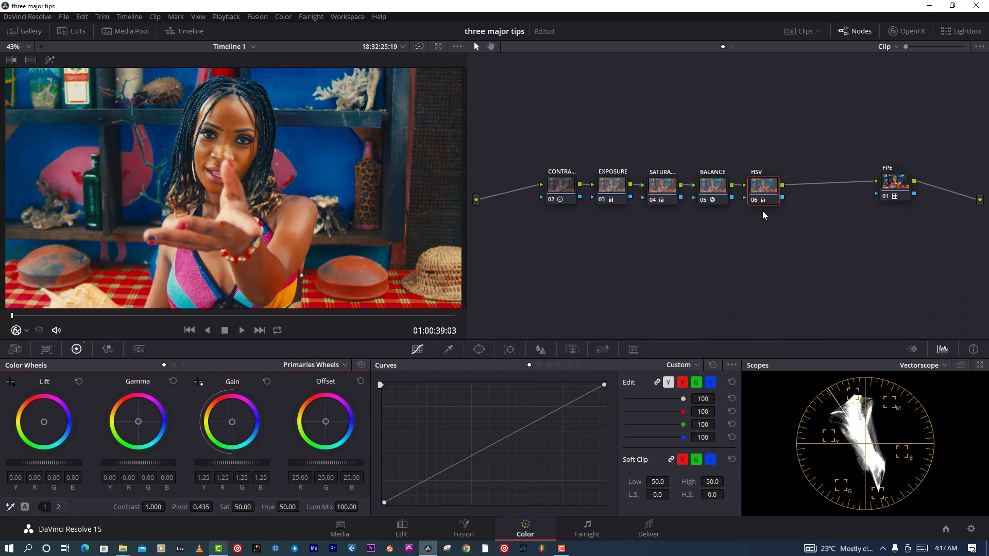
pyautogui.hotkey('ctrl', 'd')
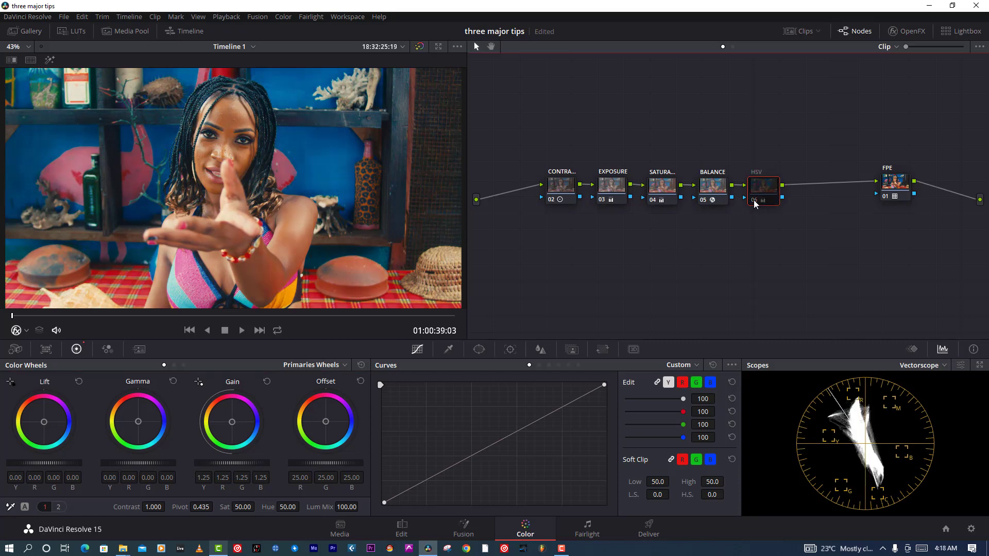
pyautogui.hotkey('ctrl', 'd')
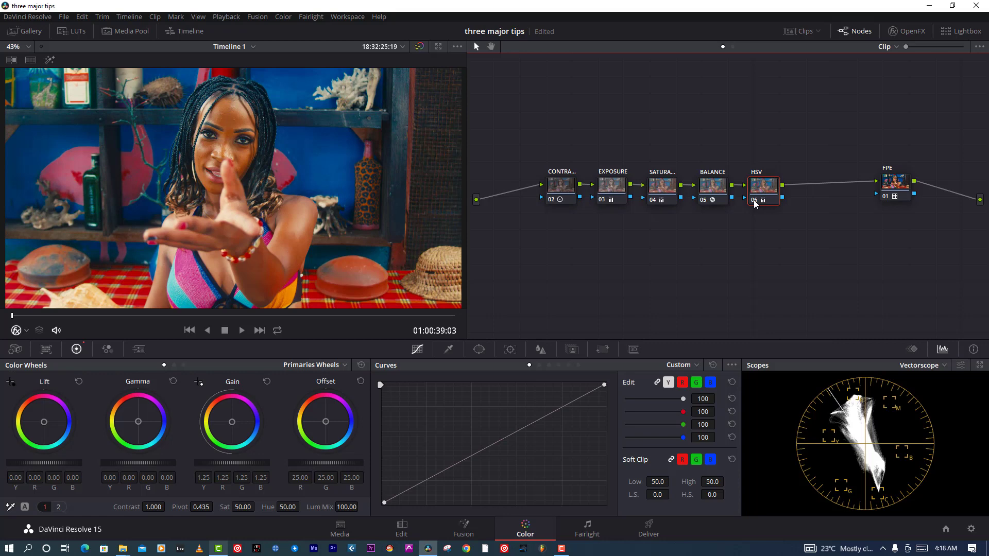
pyautogui.hotkey('ctrl', 's')
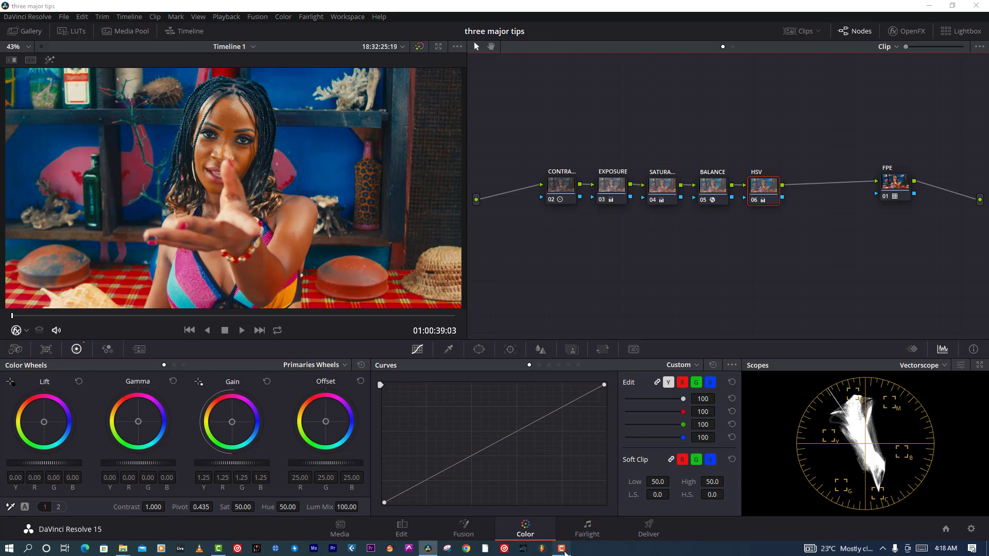
# Move nodes 02–06 up to make room and label the new node 07 HUE ADJ.
pyautogui.moveTo(821, 114)
pyautogui.mouseDown()
pyautogui.moveTo(553, 206)
pyautogui.moveTo(525, 97)
pyautogui.mouseUp()
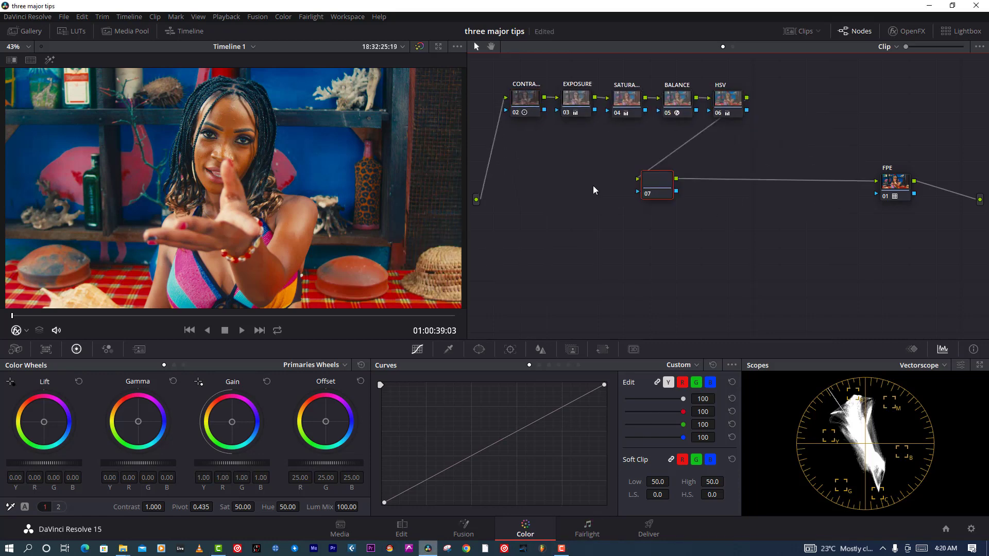
pyautogui.moveTo(643, 187); pyautogui.dragTo(526, 223)
pyautogui.rightClick(558, 188)
pyautogui.click(578, 208)
pyautogui.write('HUE ADJ')
pyautogui.press('Return')
# Lower red-orange saturation on Hue vs Sat and rotate the greens slightly on Hue vs Hue.
pyautogui.click(549, 365)
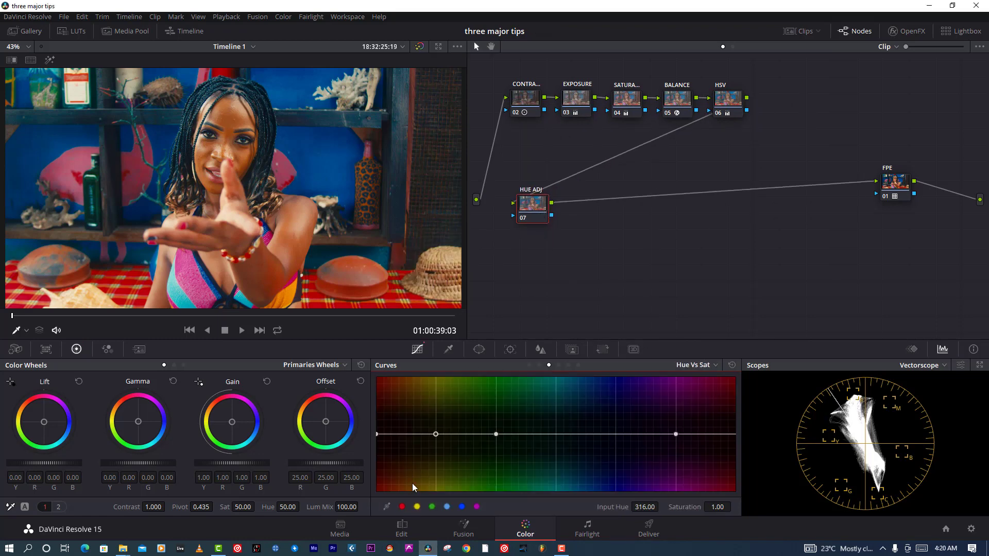
pyautogui.moveTo(408, 434); pyautogui.dragTo(406, 457)
pyautogui.hotkey('alt', 's')
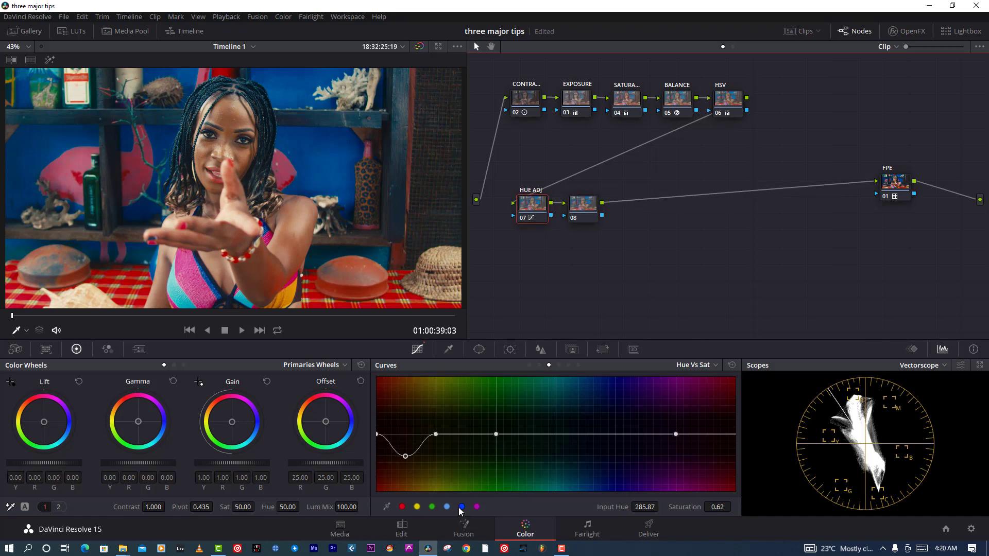
pyautogui.moveTo(617, 436); pyautogui.dragTo(618, 436)
pyautogui.click(581, 203)
pyautogui.press('Delete')
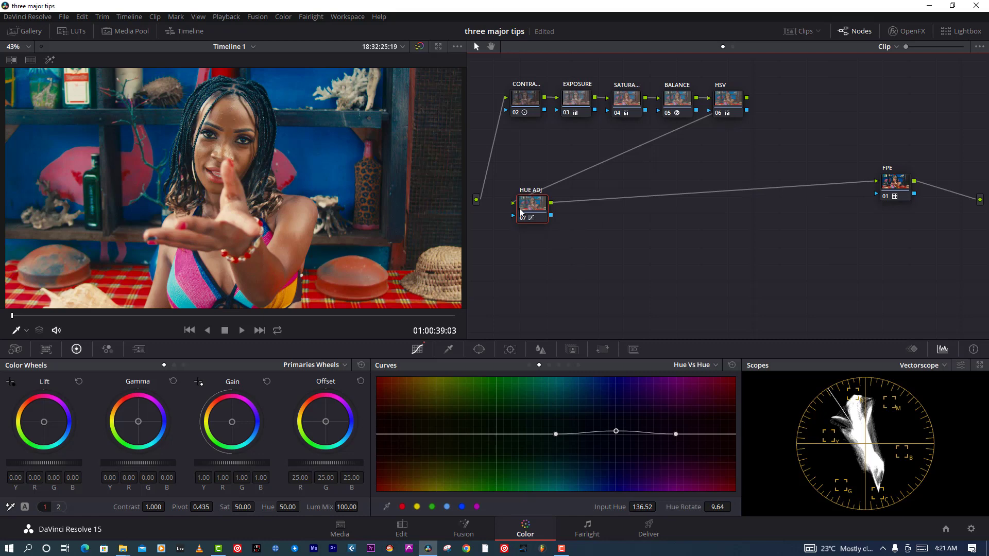
pyautogui.hotkey('ctrl', 's')
# Re-enable HUE ADJ and add serial node 08 after it, moved to the right.
pyautogui.click(521, 219)
pyautogui.hotkey('ctrl', 'd')
pyautogui.hotkey('alt', 'f')
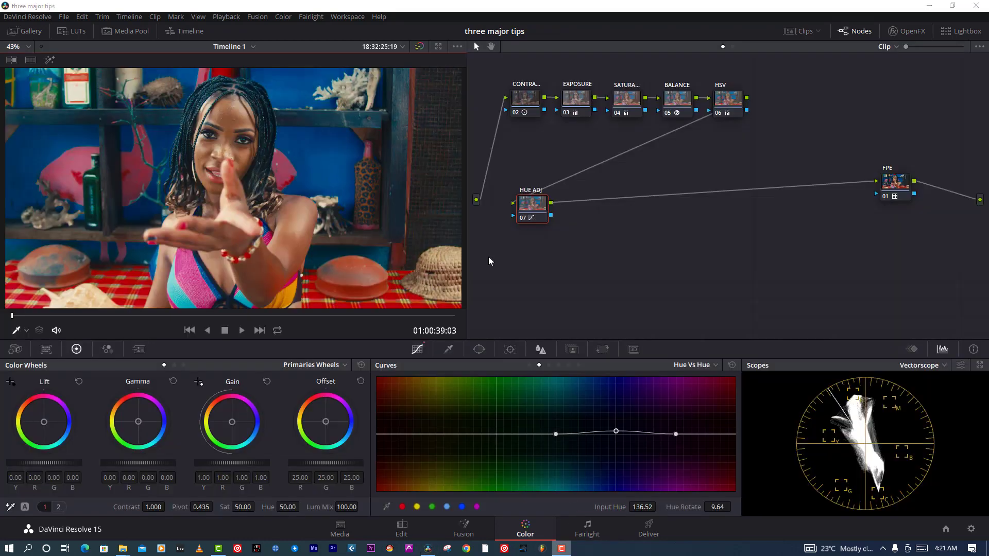
pyautogui.hotkey('alt', 's')
pyautogui.click(798, 31)
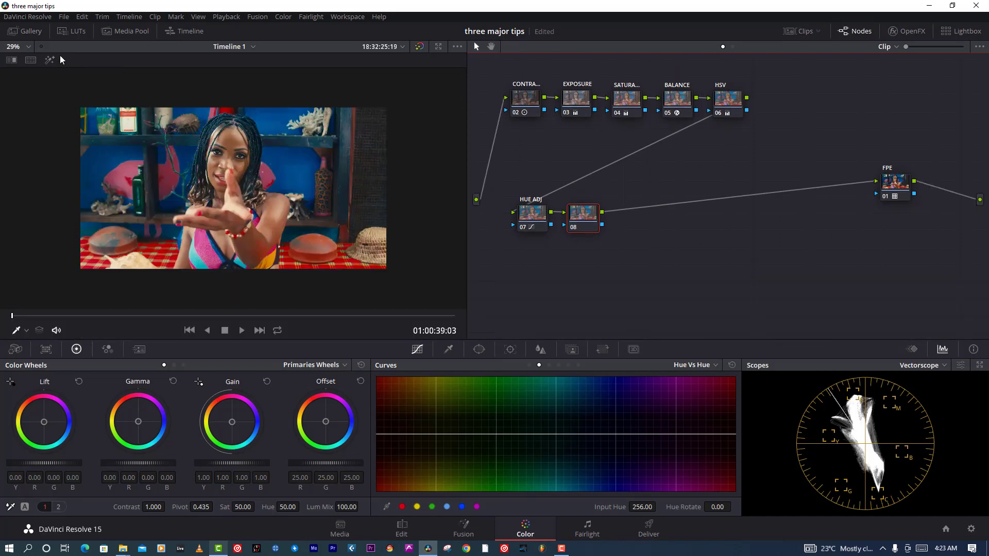
pyautogui.moveTo(592, 227); pyautogui.dragTo(628, 226)
# Label node 08 SKINTONE and qualify the face's skin, widening hue to 14.8 with blur 12.9.
pyautogui.write('SKINTONE')
pyautogui.hotkey('ctrl', 's')
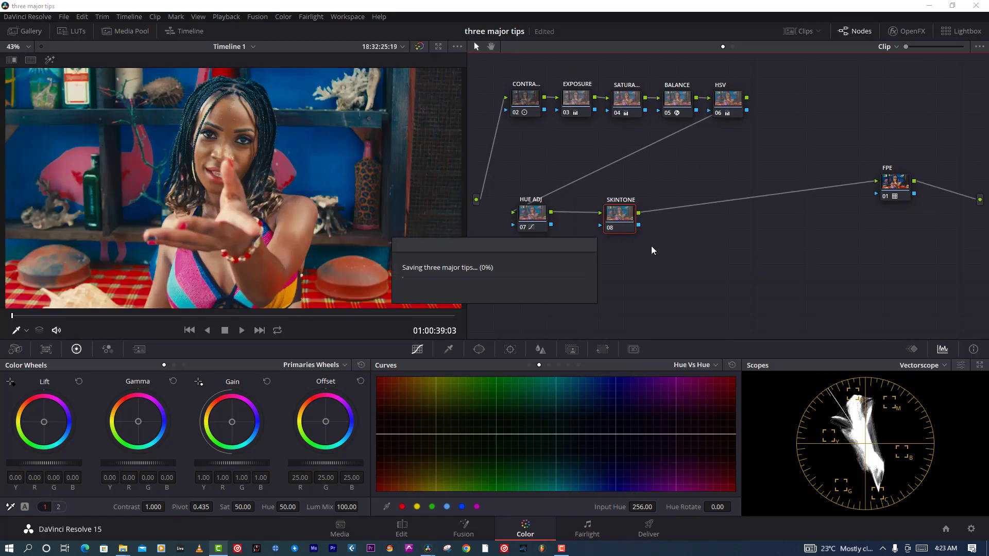
pyautogui.click(239, 120)
pyautogui.click(50, 60)
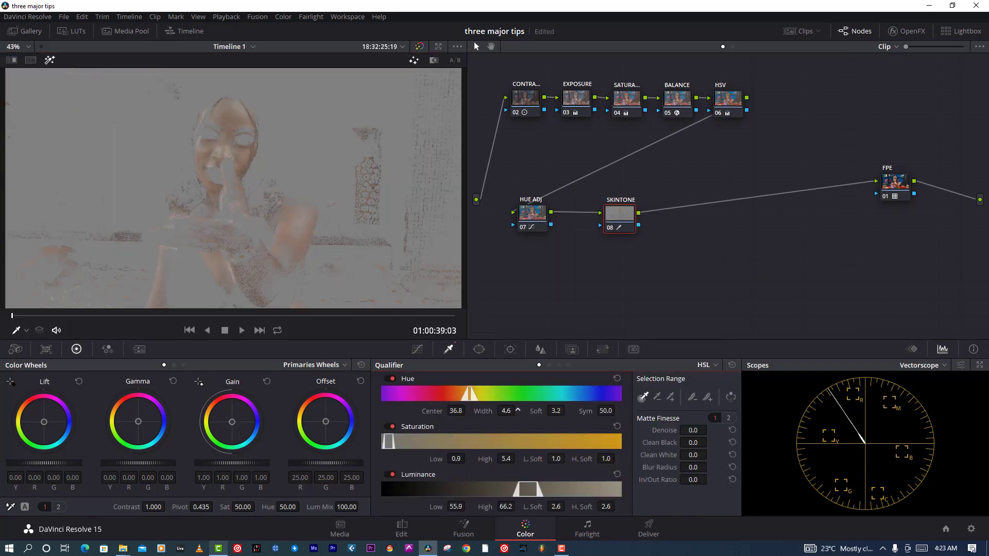
pyautogui.moveTo(506, 411); pyautogui.dragTo(518, 410)
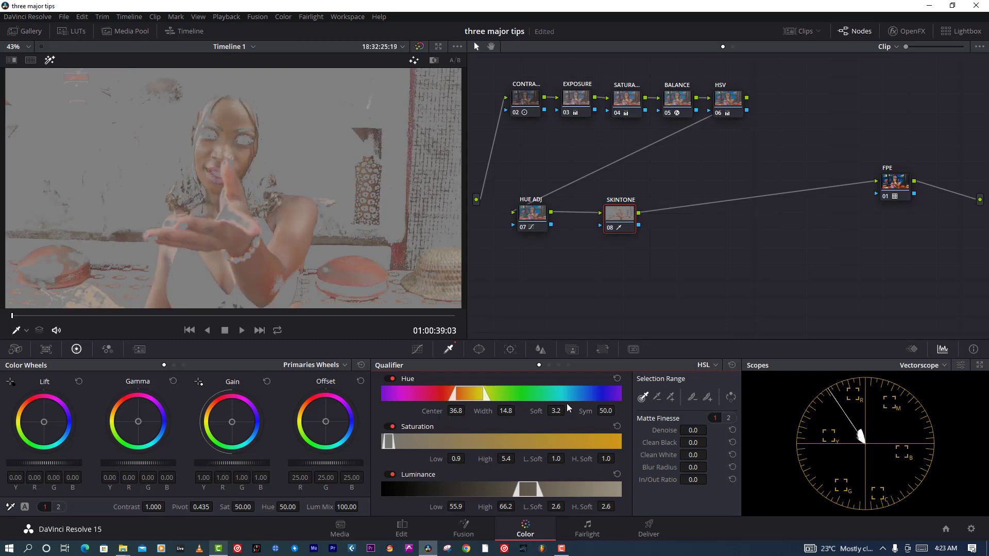
pyautogui.moveTo(694, 467); pyautogui.dragTo(732, 467)
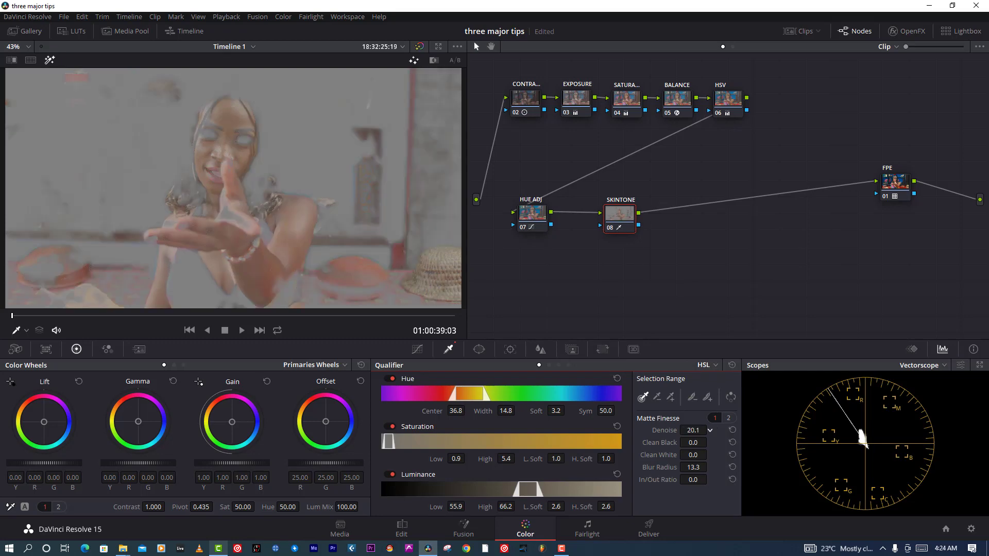
# Lower Gamma blue to -0.10 in the Primaries Bars.
pyautogui.click(46, 60)
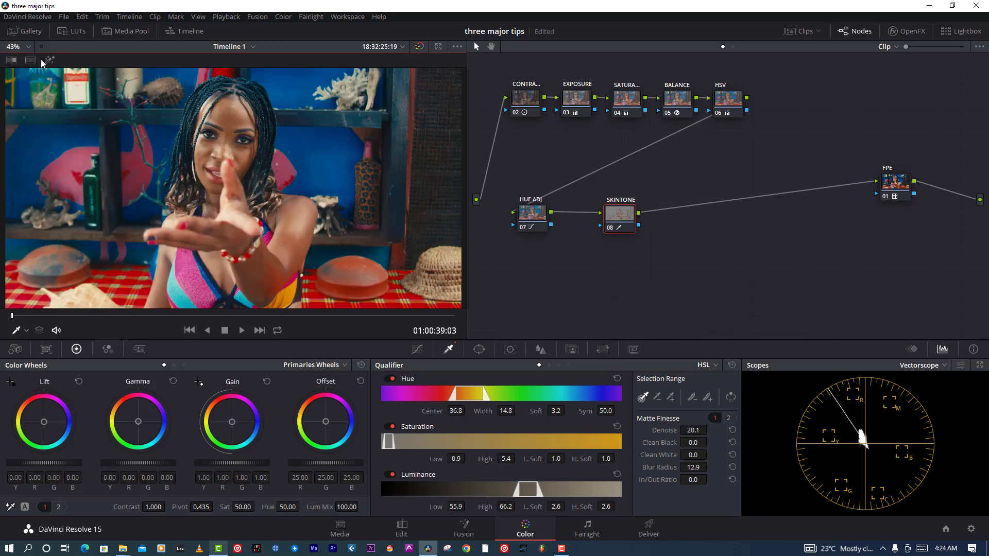
pyautogui.click(174, 364)
pyautogui.moveTo(172, 415); pyautogui.dragTo(149, 426)
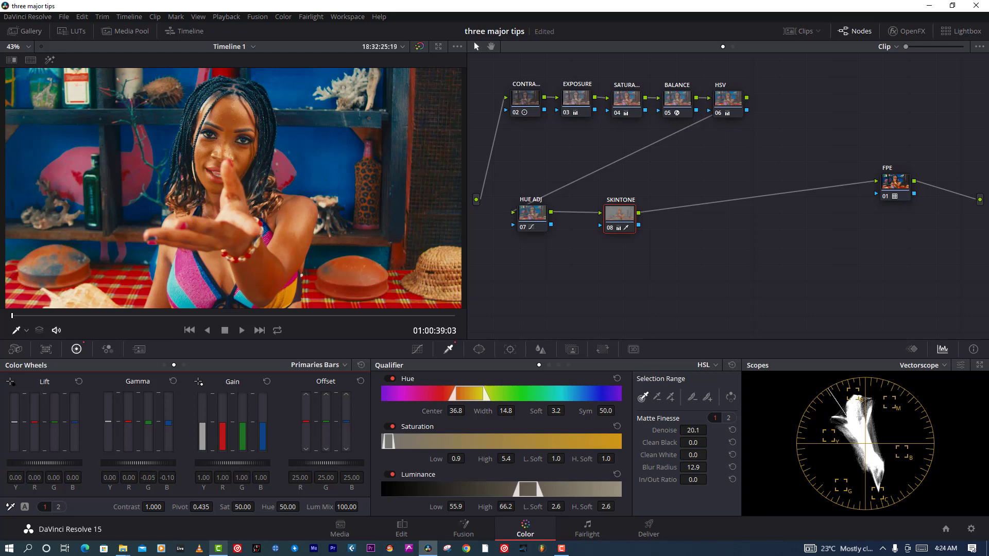
# Set gamma green to -0.07, lower saturation, and darken Lift Y and Gamma Y to -0.06.
pyautogui.hotkey('ctrl', 's')
pyautogui.moveTo(149, 426); pyautogui.dragTo(149, 423)
pyautogui.hotkey('ctrl', 's')
pyautogui.moveTo(242, 507); pyautogui.dragTo(232, 507)
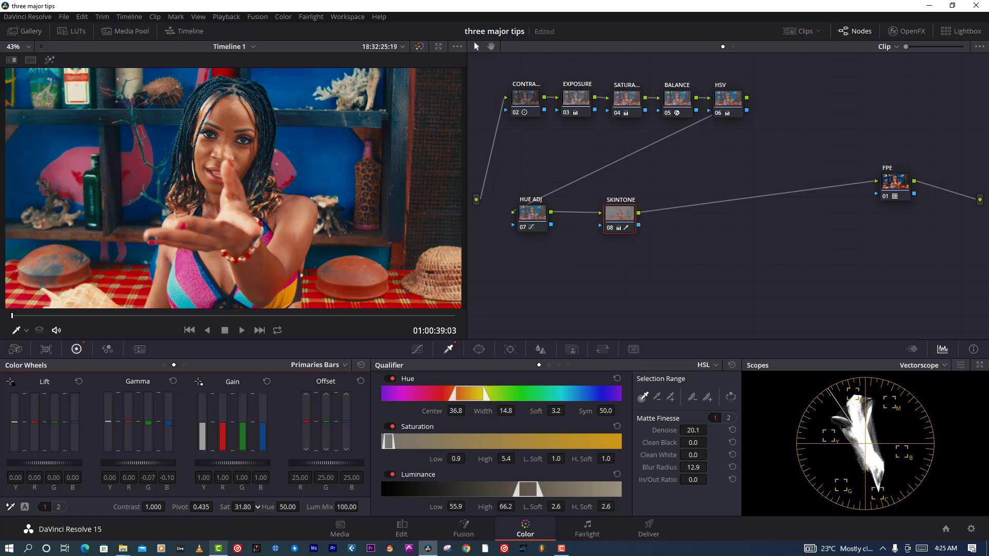
pyautogui.moveTo(112, 425); pyautogui.dragTo(111, 427)
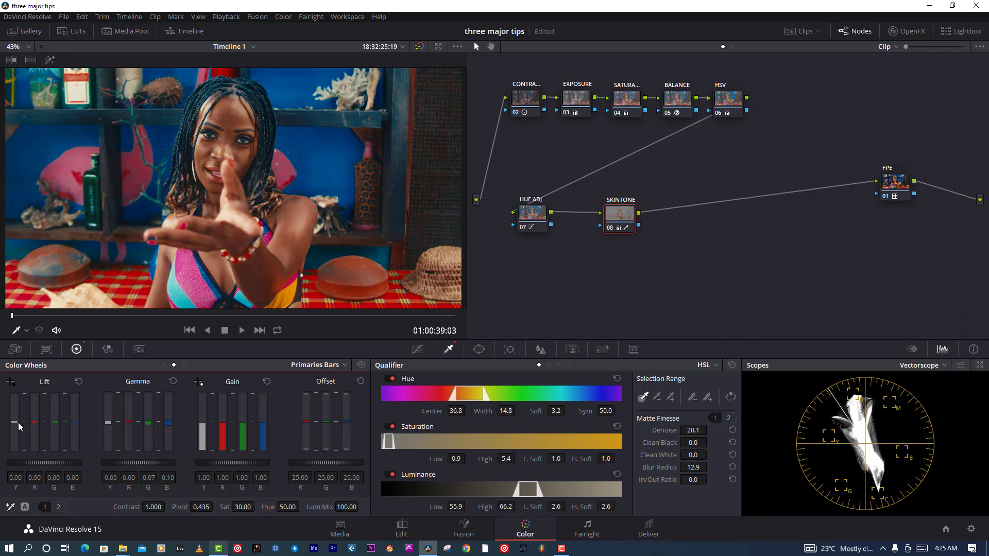
pyautogui.moveTo(18, 422); pyautogui.dragTo(17, 424)
pyautogui.moveTo(108, 434); pyautogui.dragTo(108, 437)
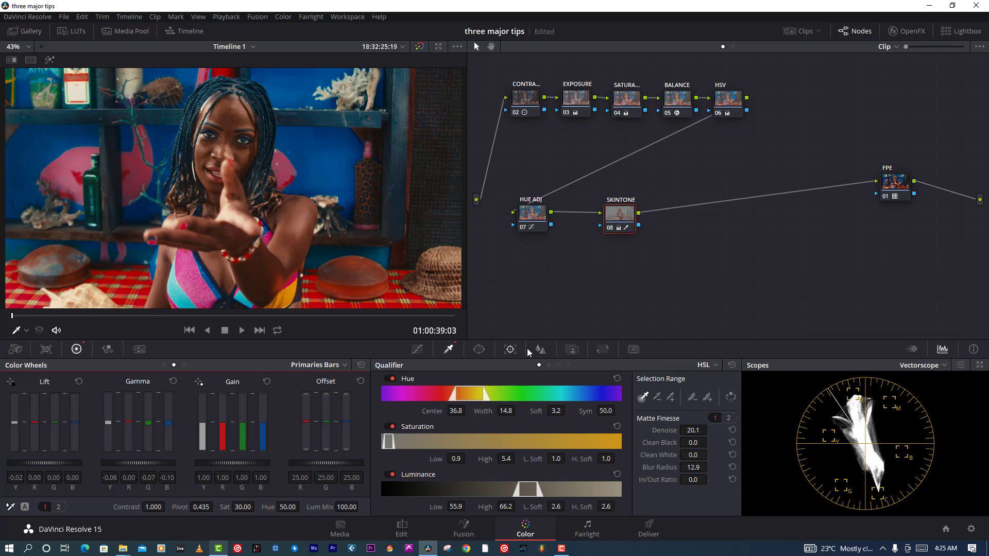
# Brighten the skin midtones with a luma curve point and settle saturation at 25.20.
pyautogui.click(417, 349)
pyautogui.hotkey('ctrl', 's')
pyautogui.click(529, 364)
pyautogui.moveTo(475, 454); pyautogui.dragTo(476, 439)
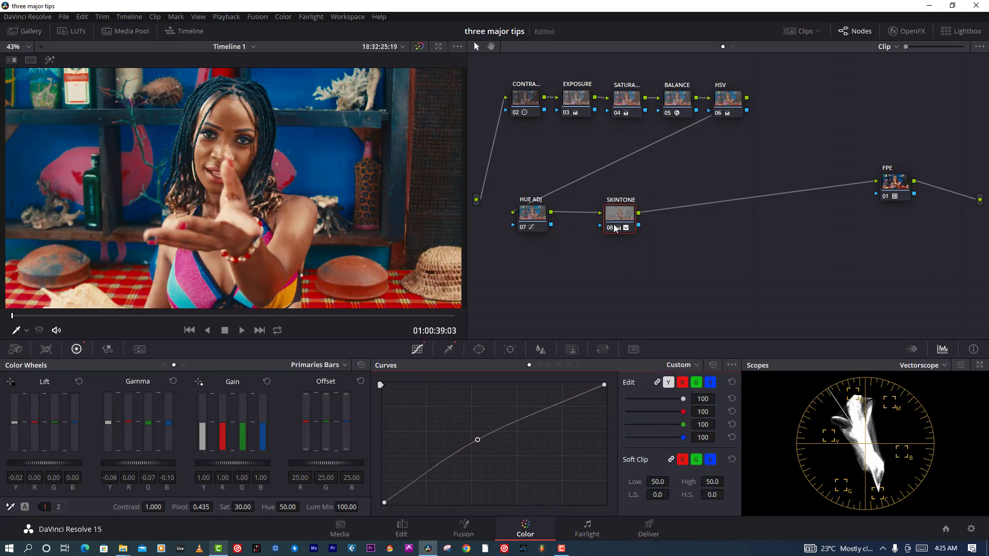
pyautogui.moveTo(243, 506); pyautogui.dragTo(256, 507)
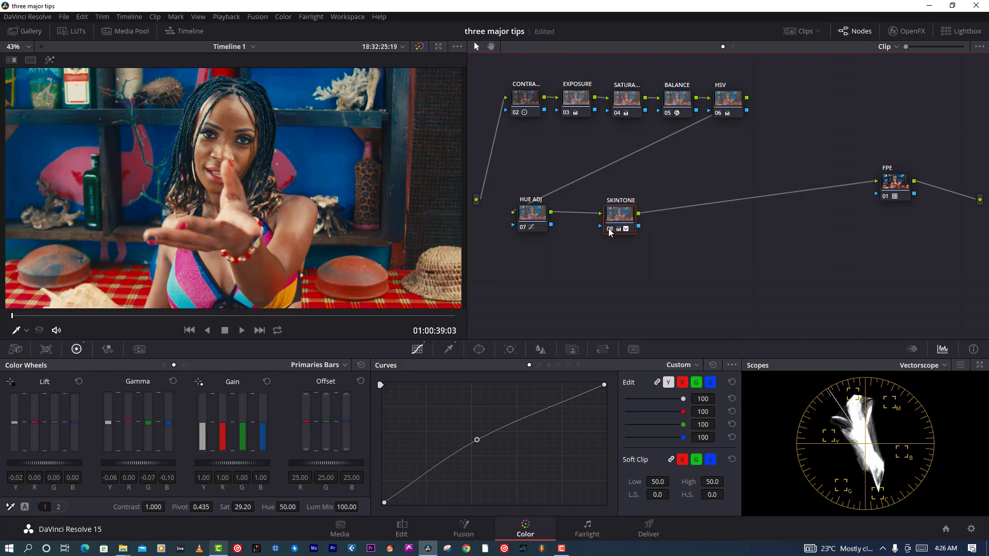
pyautogui.moveTo(478, 444); pyautogui.dragTo(477, 441)
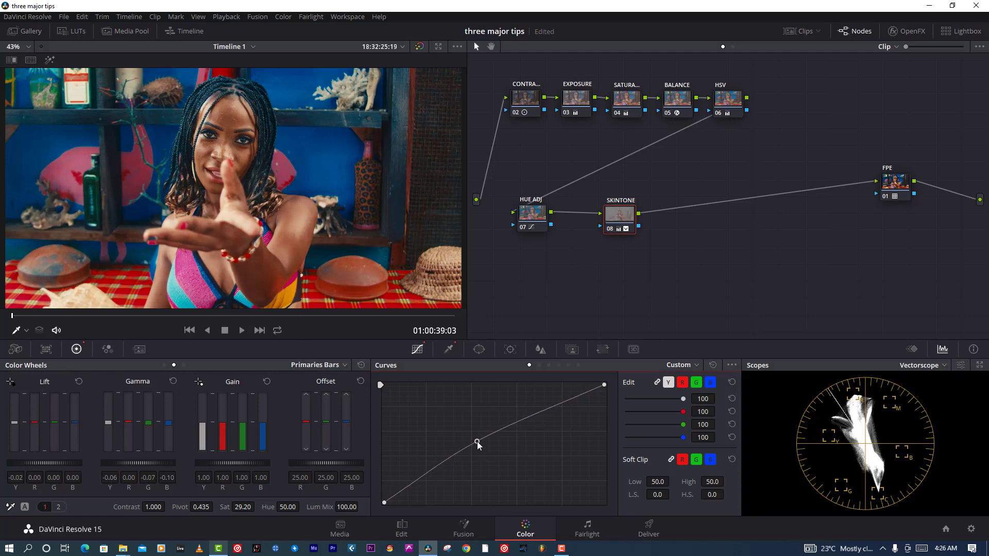
pyautogui.moveTo(243, 508); pyautogui.dragTo(258, 507)
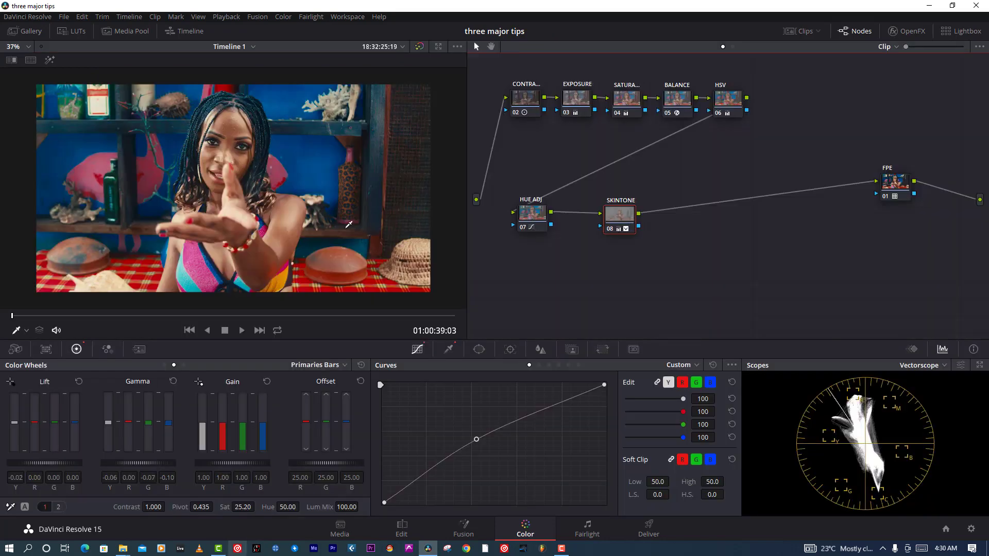
# Add serial node 09 labelled LOOK with a cooler lift and warmer gain (red 1.11).
pyautogui.hotkey('alt', 's')
pyautogui.rightClick(727, 228)
pyautogui.click(734, 238)
pyautogui.write('LOOK')
pyautogui.press('Return')
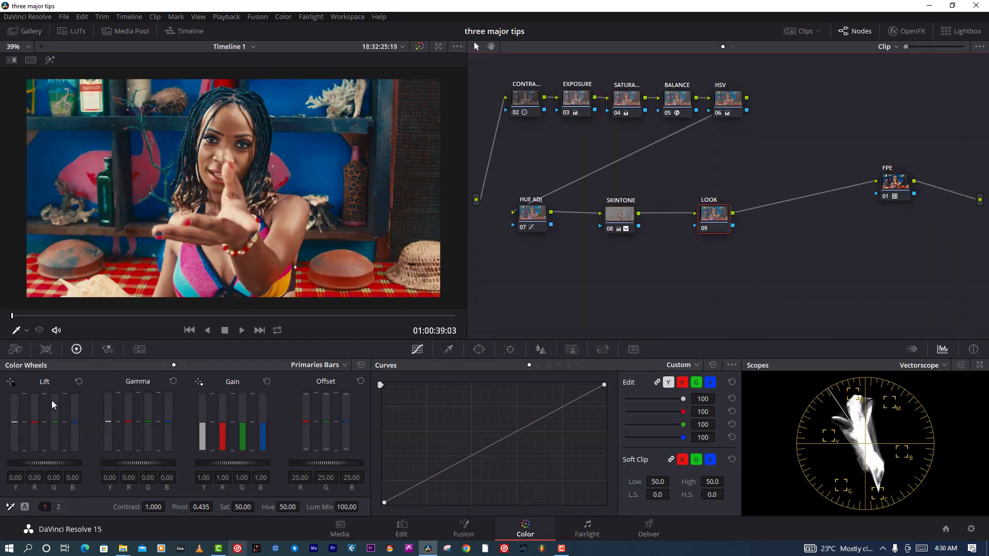
pyautogui.moveTo(43, 422); pyautogui.dragTo(42, 426)
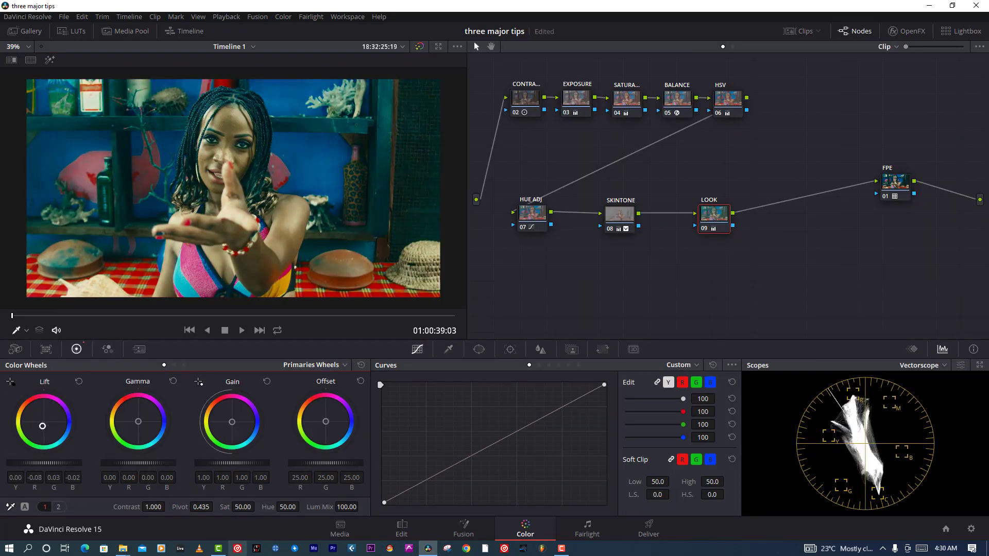
pyautogui.moveTo(232, 422); pyautogui.dragTo(231, 419)
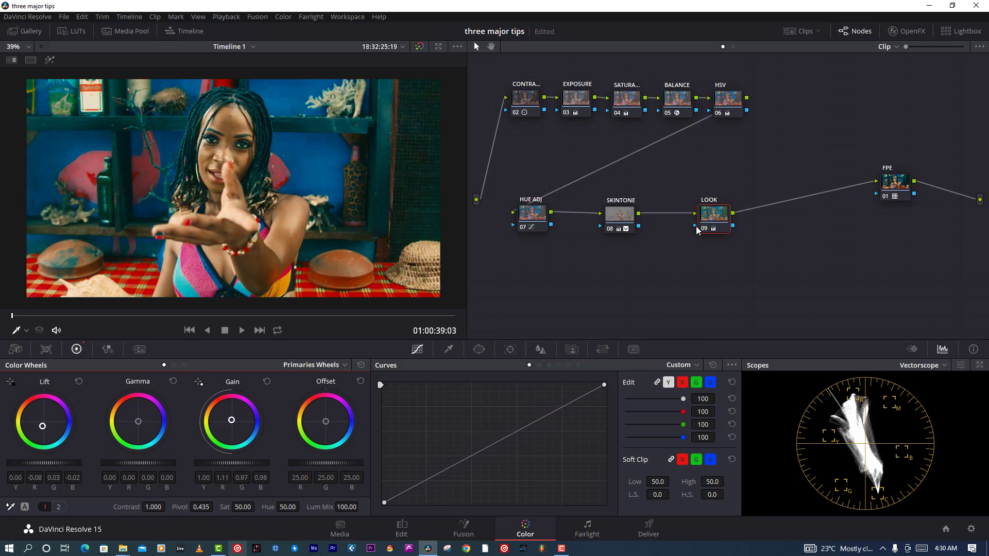
pyautogui.click(705, 230)
# Lower the LOOK node's Key Output Gain to about 0.50, comparing it bypassed.
pyautogui.click(572, 350)
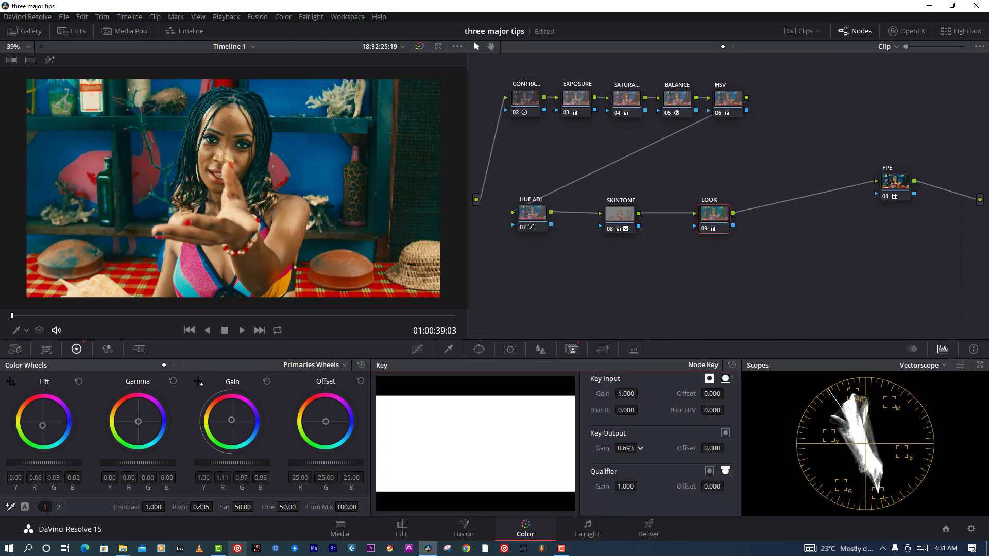
pyautogui.moveTo(626, 448)
pyautogui.mouseDown()
pyautogui.moveTo(597, 448)
pyautogui.moveTo(641, 448)
pyautogui.mouseUp()
pyautogui.click(703, 228)
pyautogui.click(703, 229)
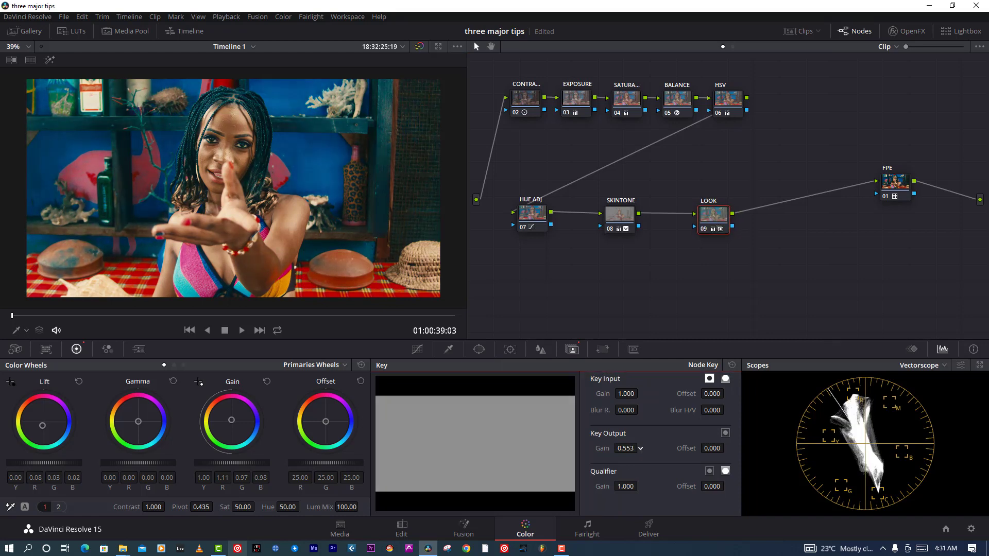
pyautogui.hotkey('alt', 'f')
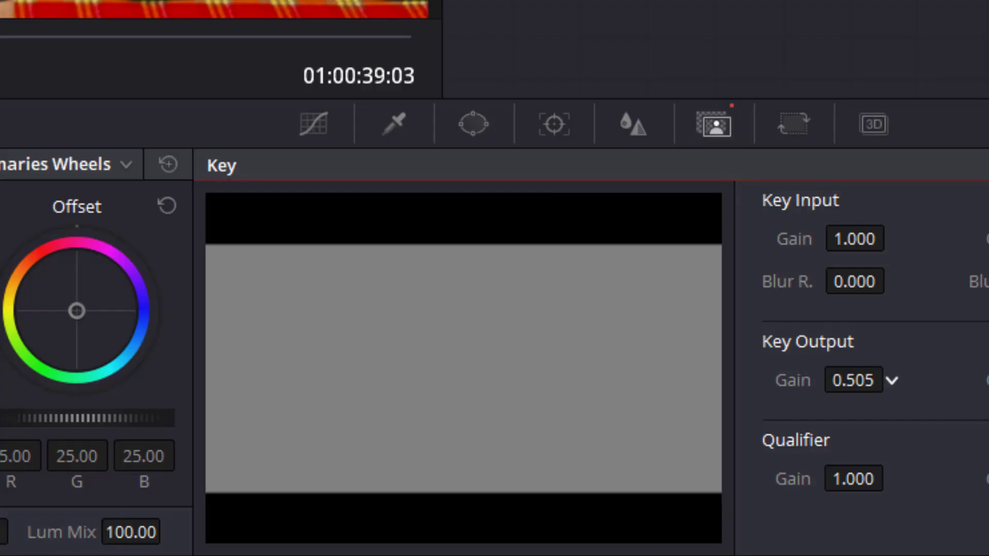
# Label the new node 10 WHEEL and save the project.
pyautogui.doubleClick(844, 380)
pyautogui.write('WHEEL')
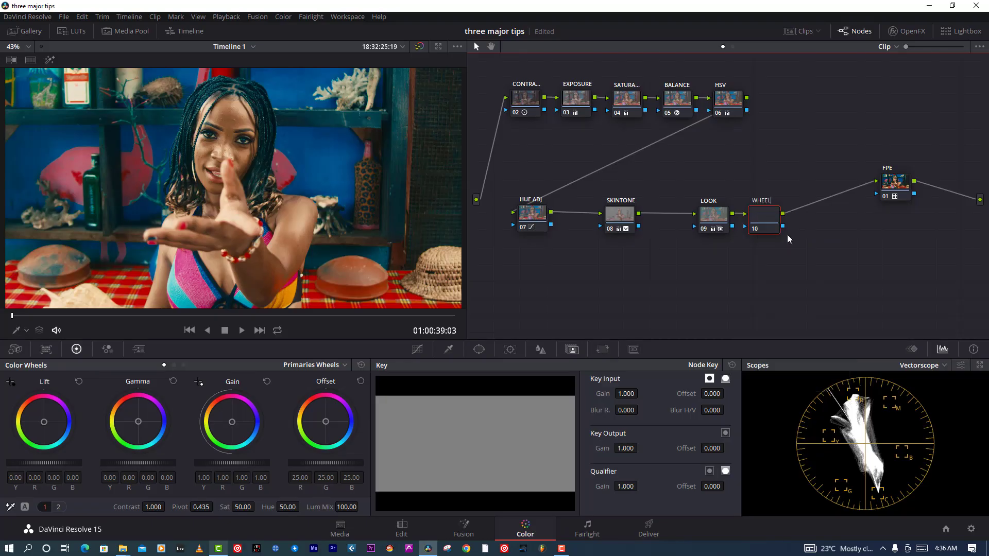
pyautogui.press('Return')
pyautogui.hotkey('ctrl', 's')
pyautogui.scroll(5, 307, 183)
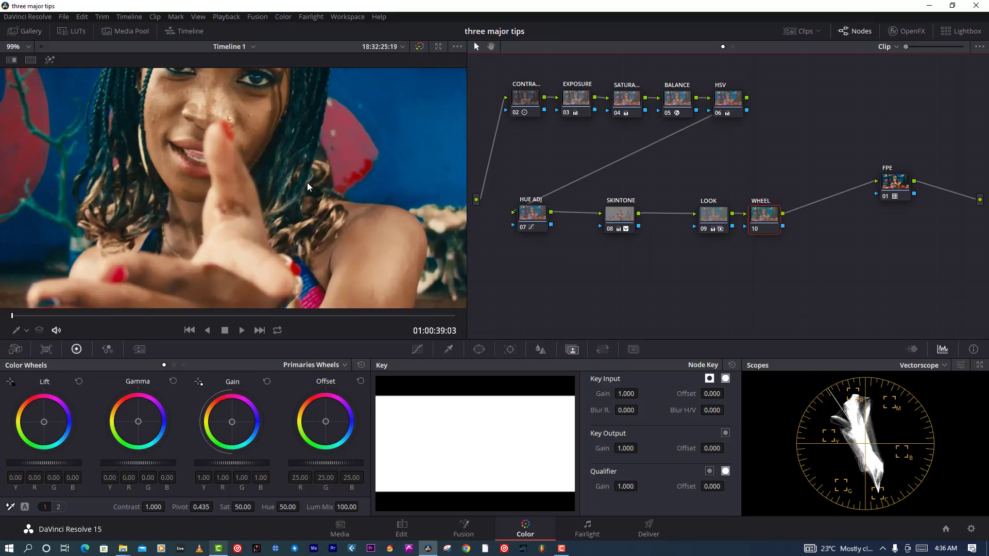
pyautogui.scroll(8, 307, 182)
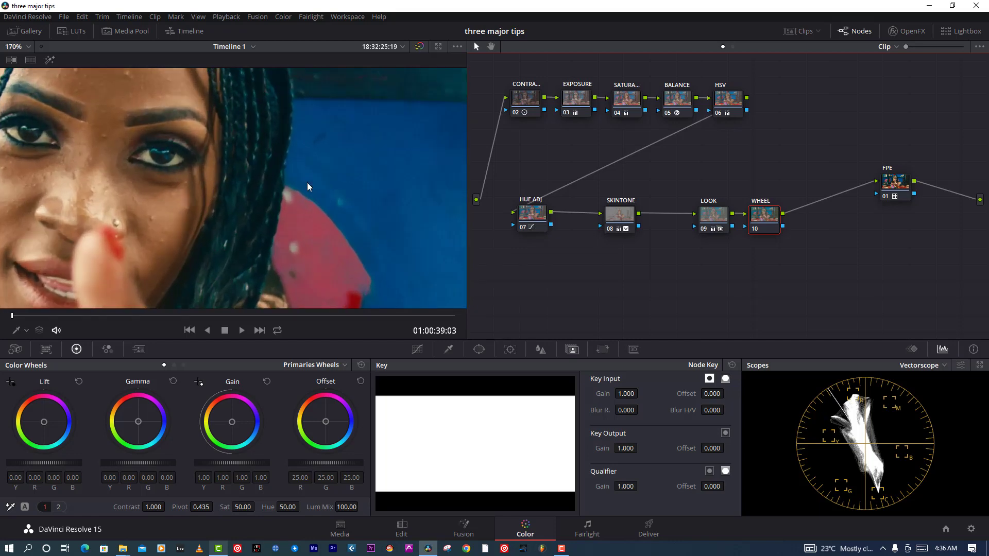
pyautogui.hotkey('ctrl', 's')
# Set the Log Shadow wheel to 0.33, -0.14, 0.37, comparing with the node bypassed.
pyautogui.click(183, 365)
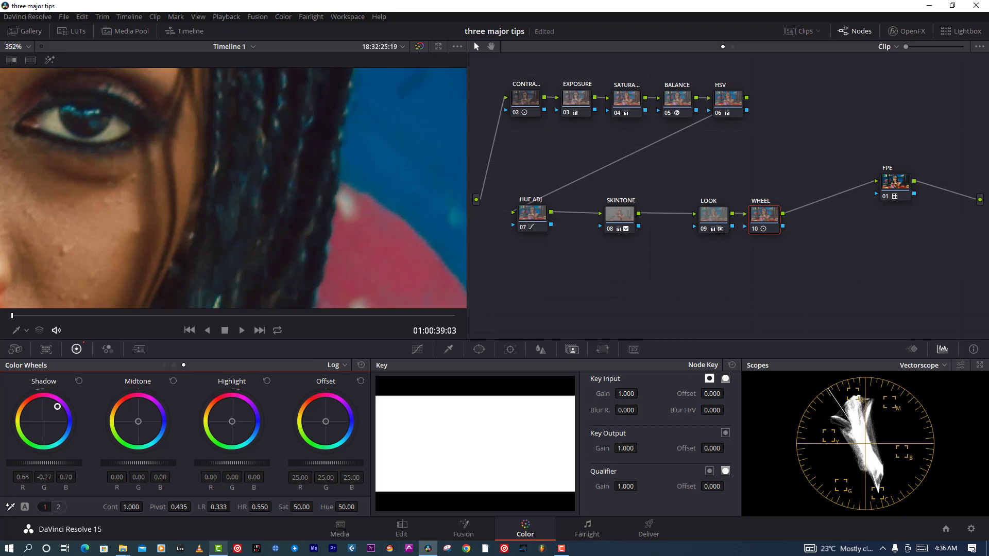
pyautogui.moveTo(56, 406); pyautogui.dragTo(54, 405)
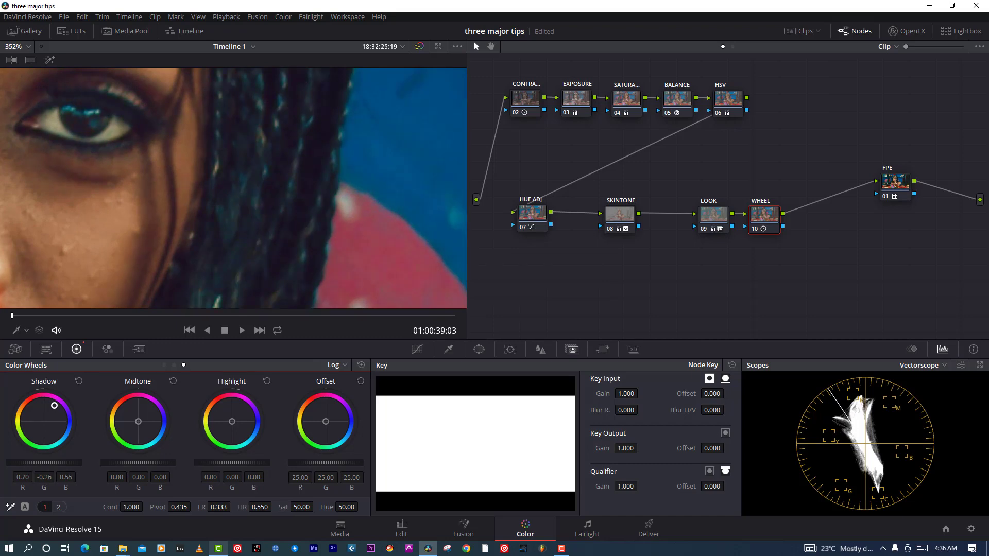
pyautogui.click(752, 230)
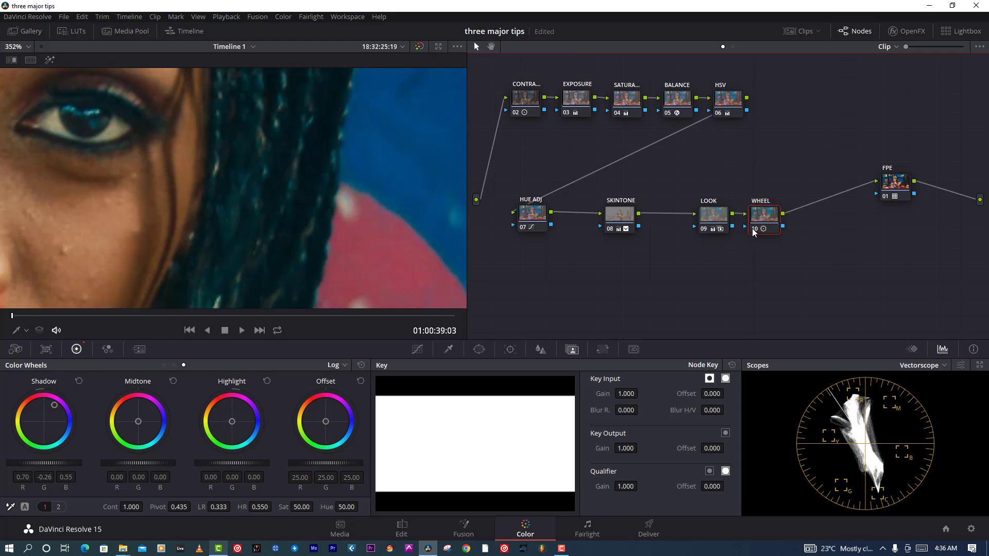
pyautogui.click(752, 230)
pyautogui.moveTo(54, 406); pyautogui.dragTo(54, 406)
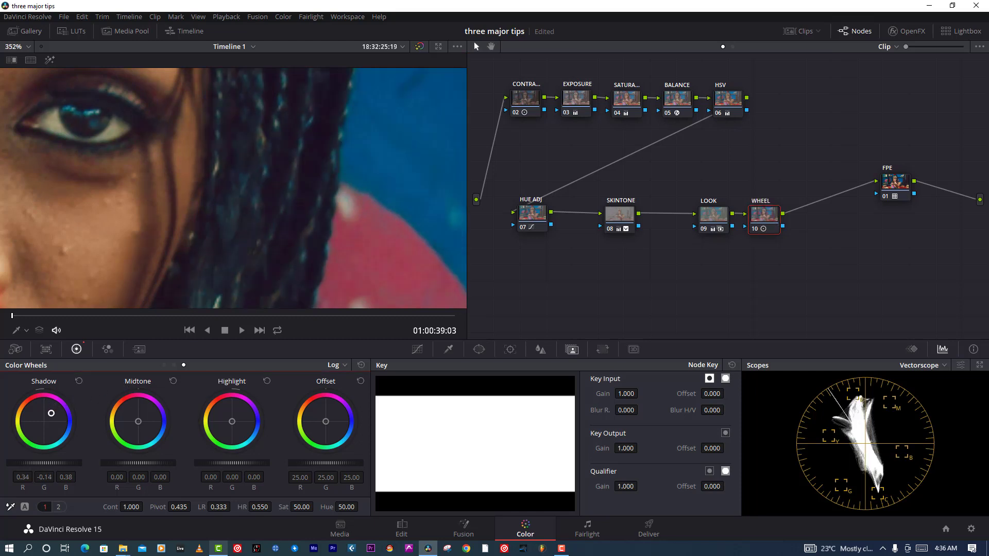
# Fit the whole frame in the viewer and compare the WHEEL node on and off.
pyautogui.click(34, 43)
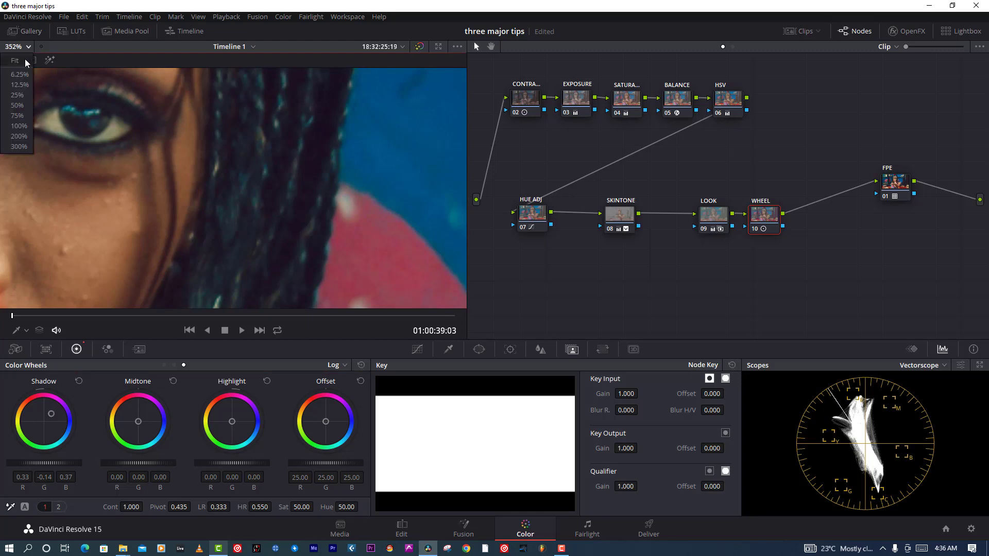
pyautogui.click(18, 62)
pyautogui.click(756, 231)
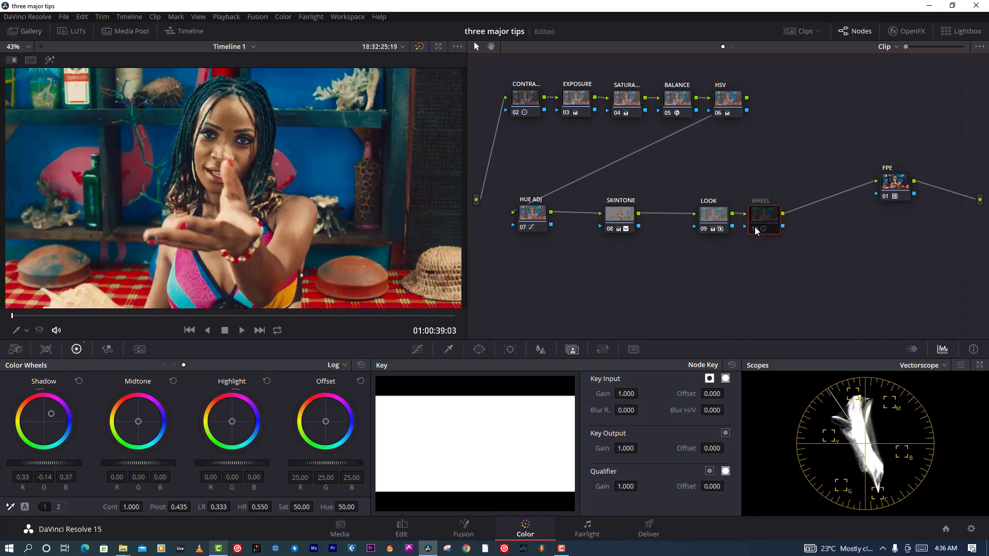
pyautogui.click(755, 231)
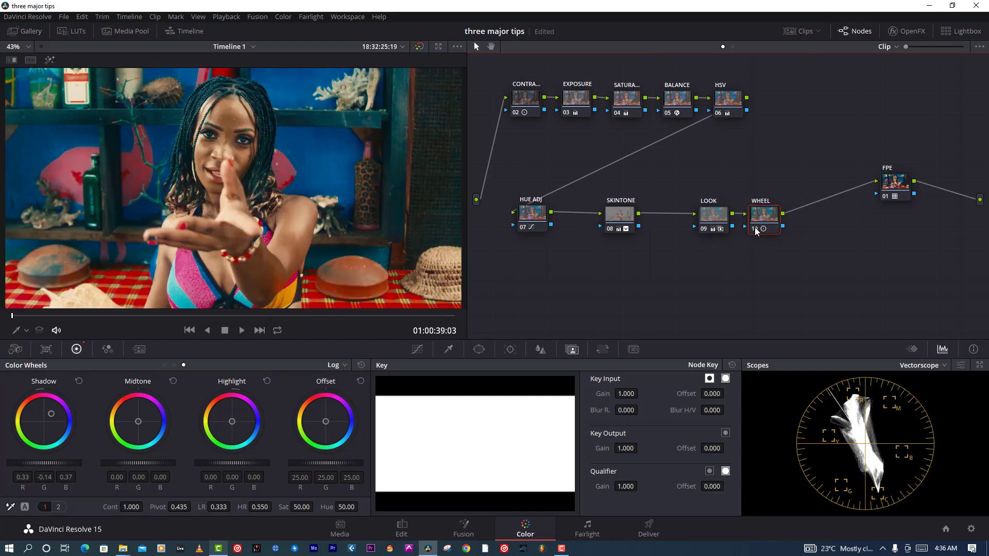
pyautogui.hotkey('alt', 'f')
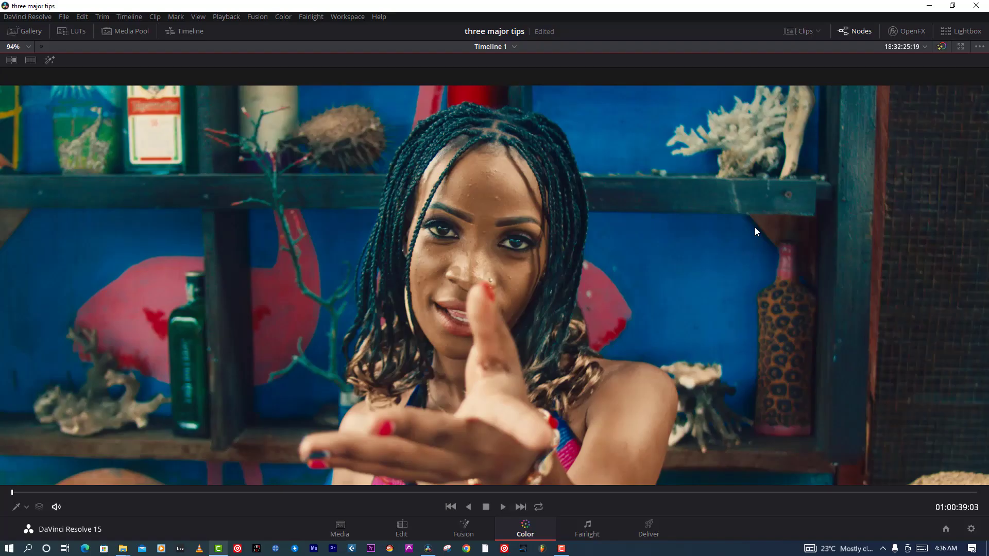
pyautogui.hotkey('alt', 'f')
# Cut saturation to 0.00 above about 0.78 luminance on the Lum vs Sat curve, then bypass the node.
pyautogui.hotkey('ctrl', 's')
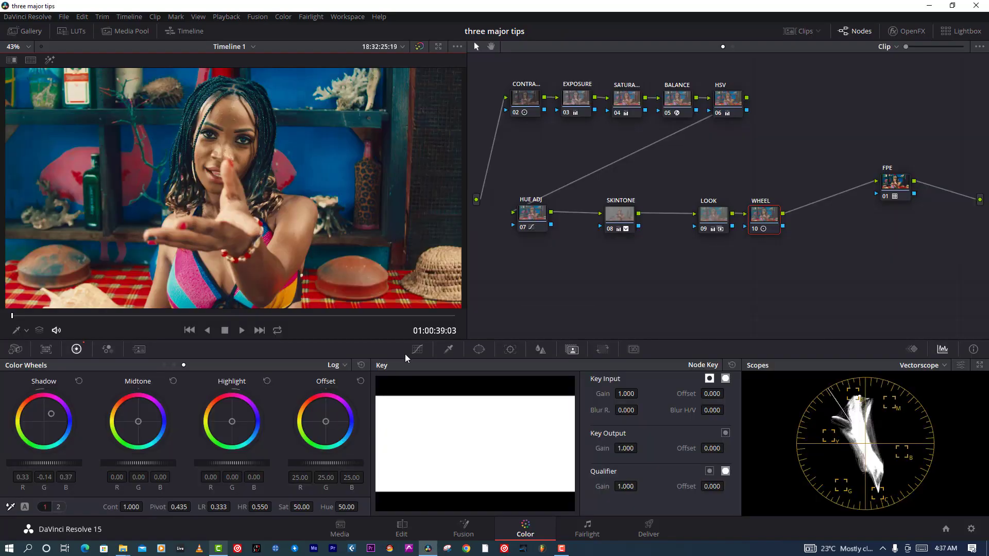
pyautogui.click(417, 350)
pyautogui.click(569, 365)
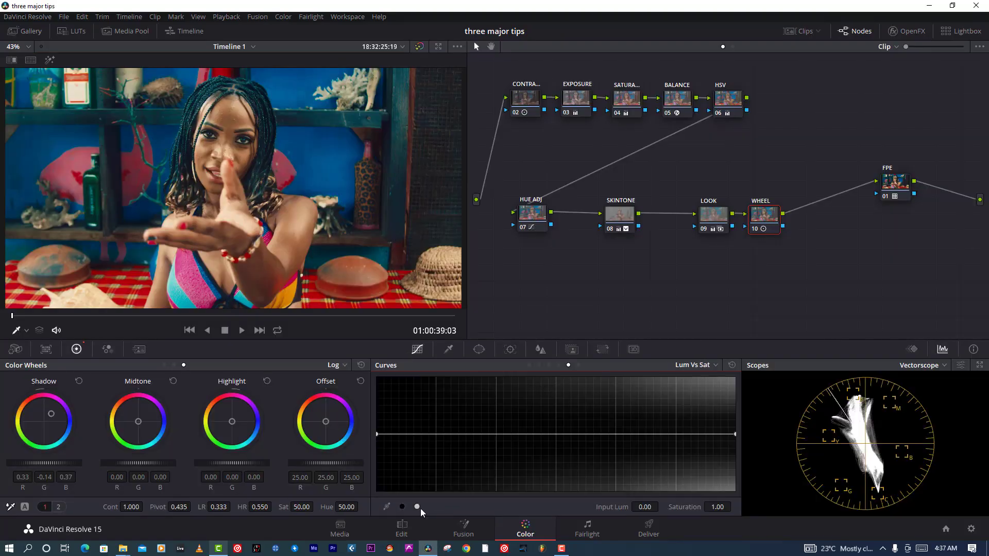
pyautogui.moveTo(735, 434); pyautogui.dragTo(735, 490)
pyautogui.moveTo(645, 507)
pyautogui.mouseDown()
pyautogui.moveTo(631, 507)
pyautogui.moveTo(661, 506)
pyautogui.mouseUp()
pyautogui.moveTo(654, 444); pyautogui.dragTo(658, 491)
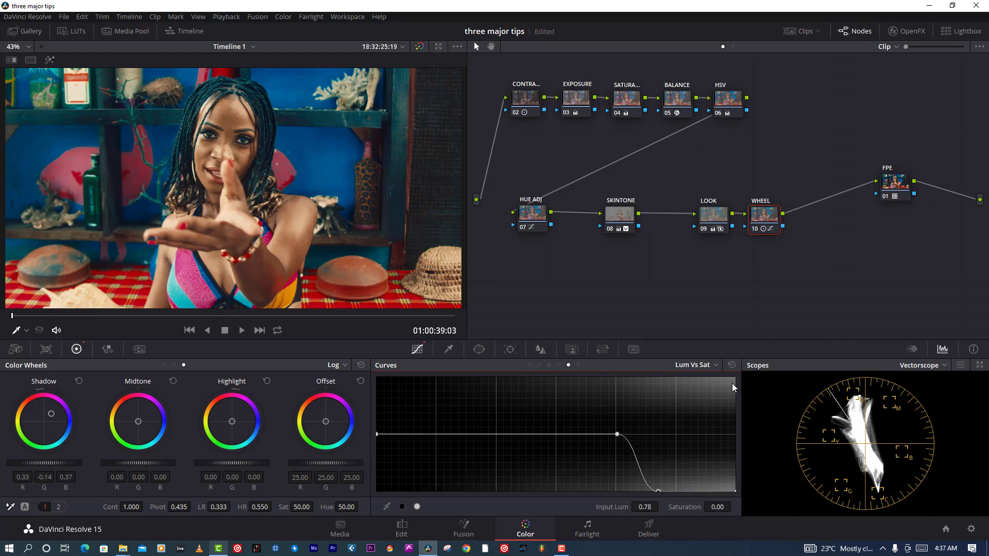
pyautogui.click(754, 228)
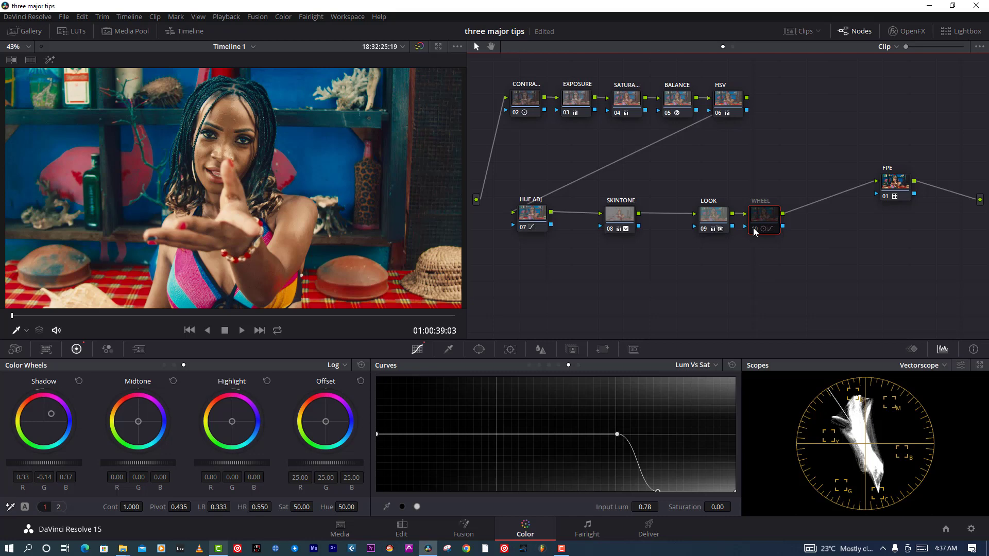
pyautogui.hotkey('ctrl', 'd')
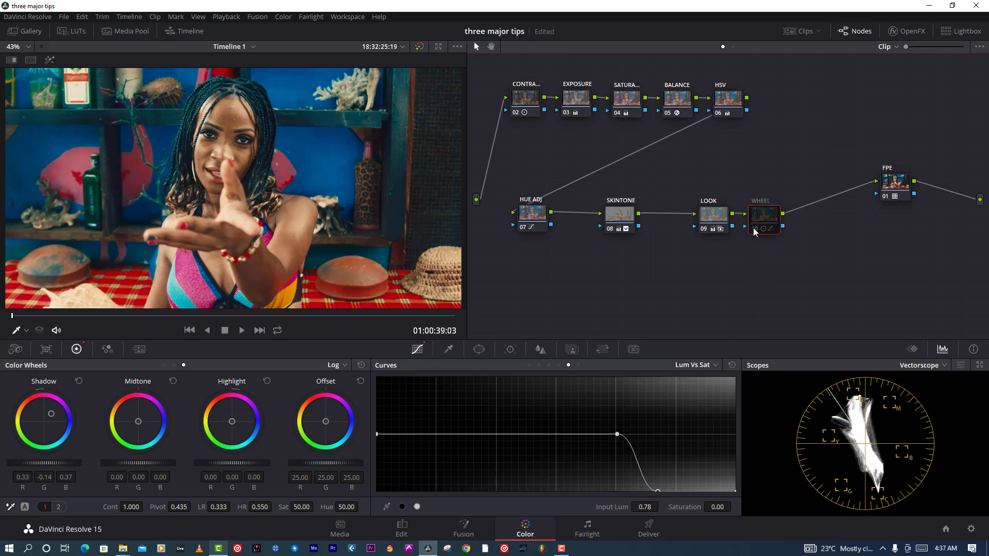